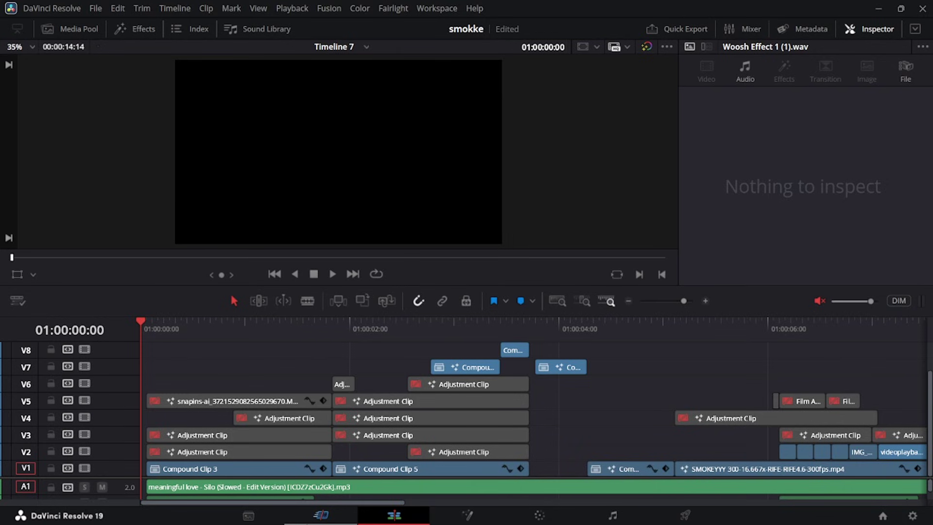
Preview the beginning of Timeline 7 and open Compound Clip 3 in its own timeline.
left_click(144, 335)
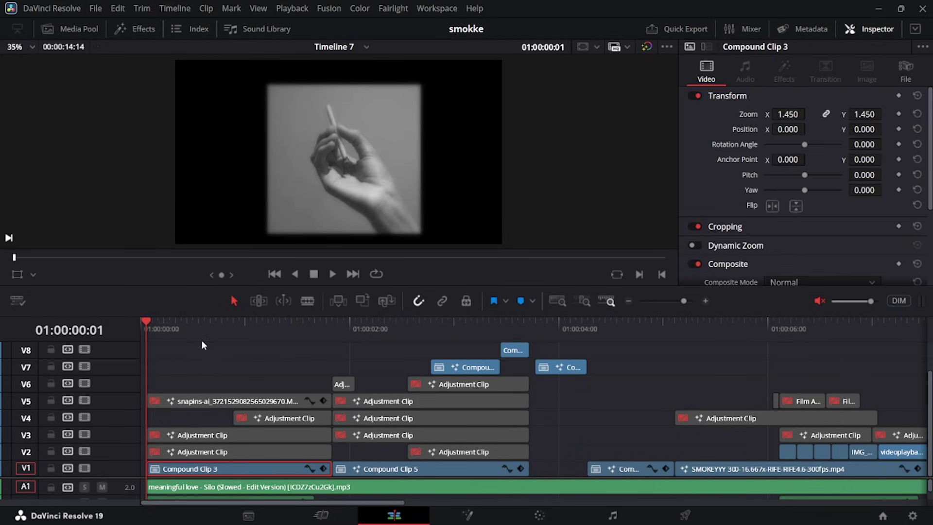
key("space")
key("space")
double_click(226, 471)
Examine the stacked IMG_2265.JPG clips, their source image grid, and the Transform and Cropping values of the clip on V1.
left_click(438, 334)
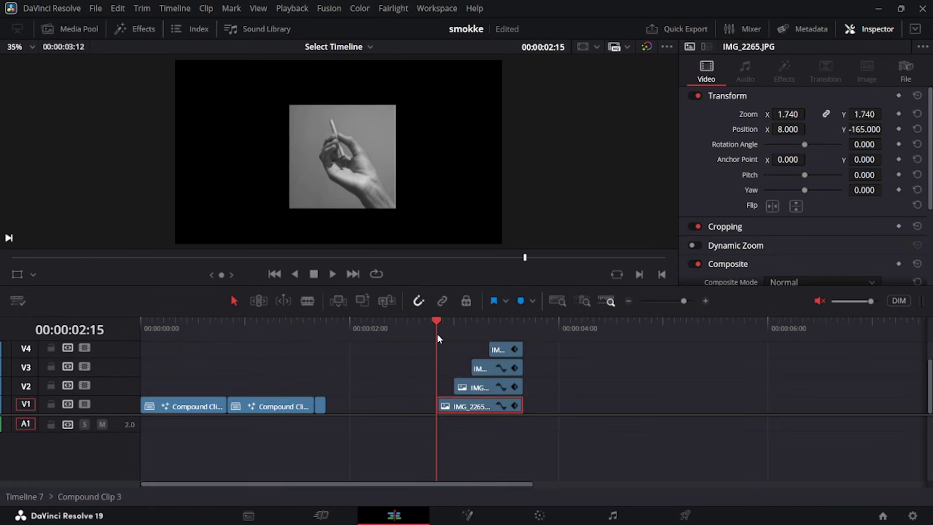
left_click(451, 334)
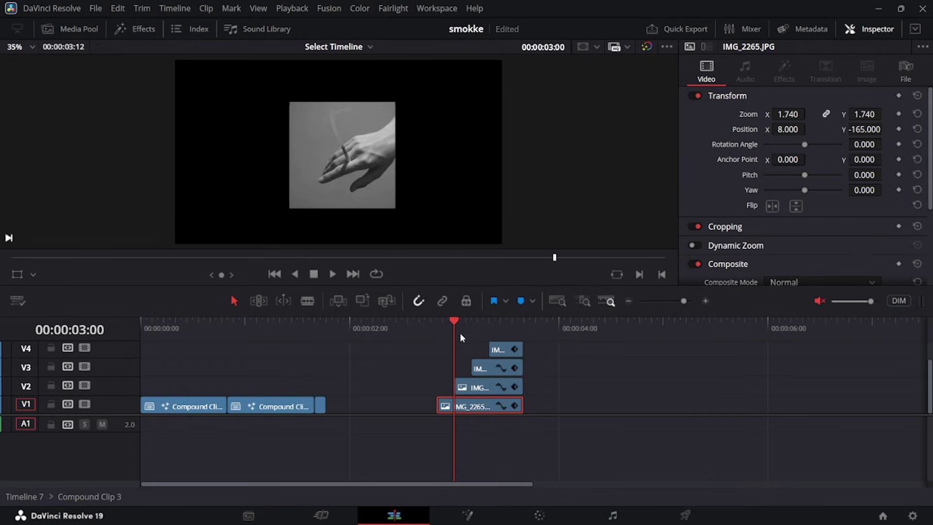
double_click(453, 390)
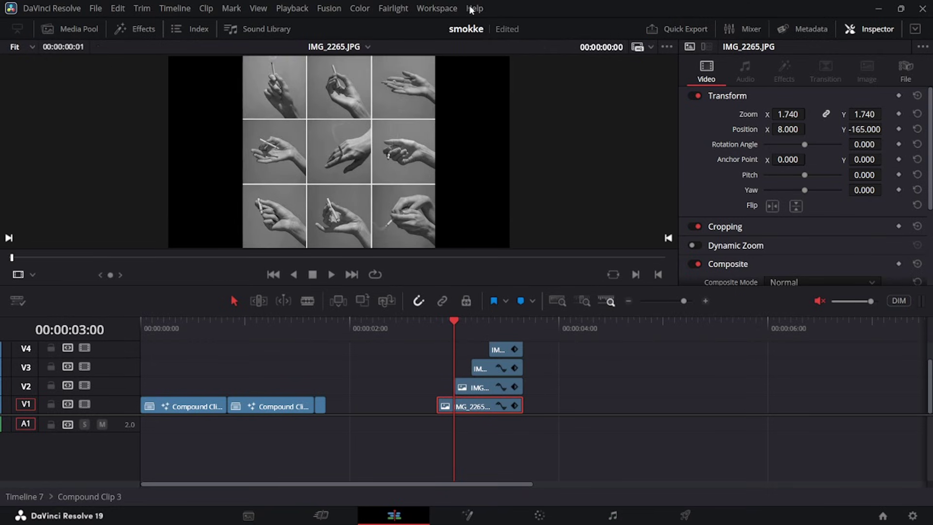
scroll(790, 195, "down", 3)
left_click(734, 158)
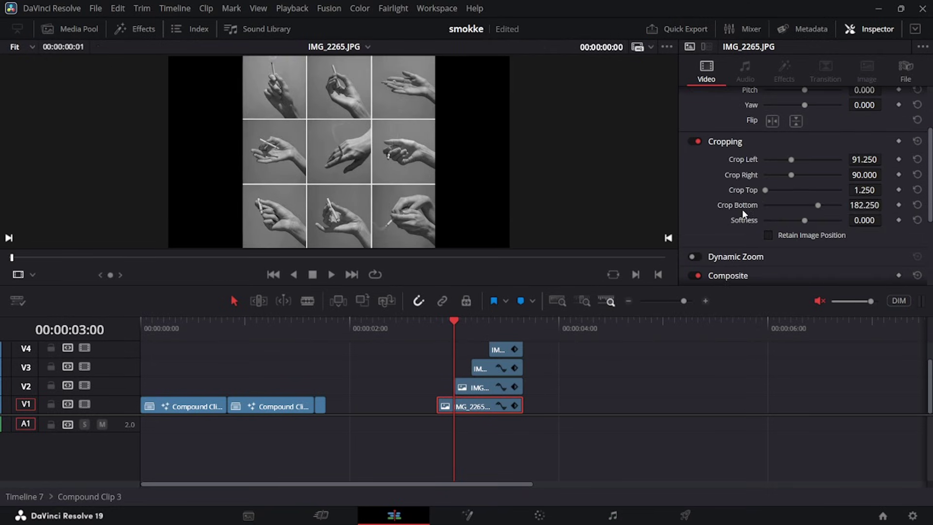
left_click_drag(873, 171, 918, 171)
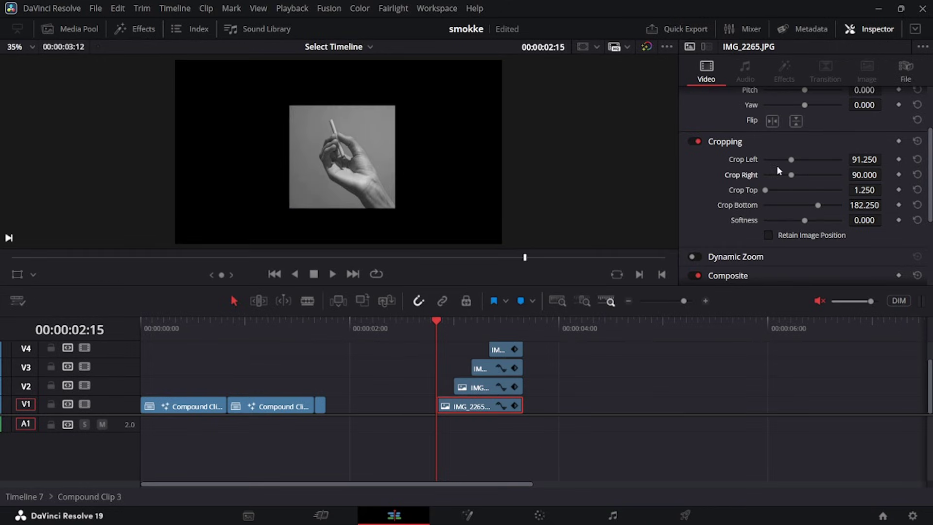
scroll(778, 166, "up", 3)
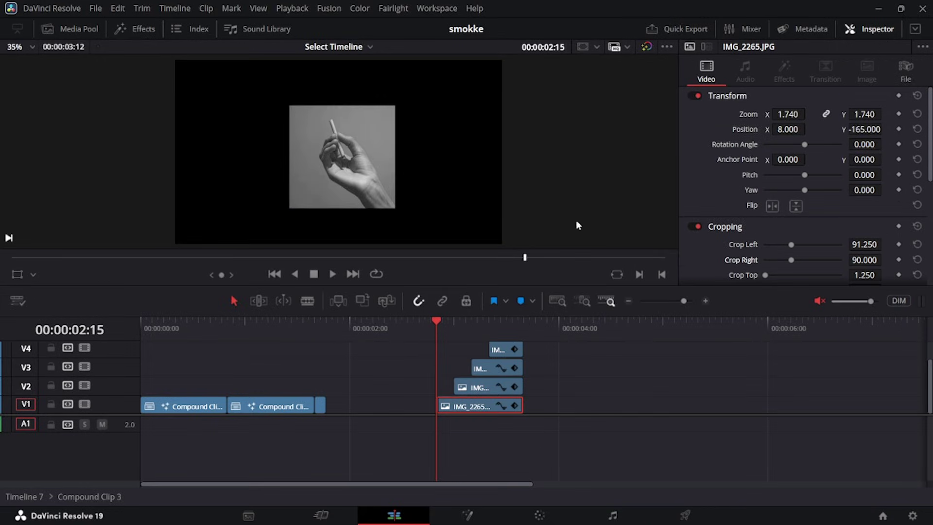
key("Down")
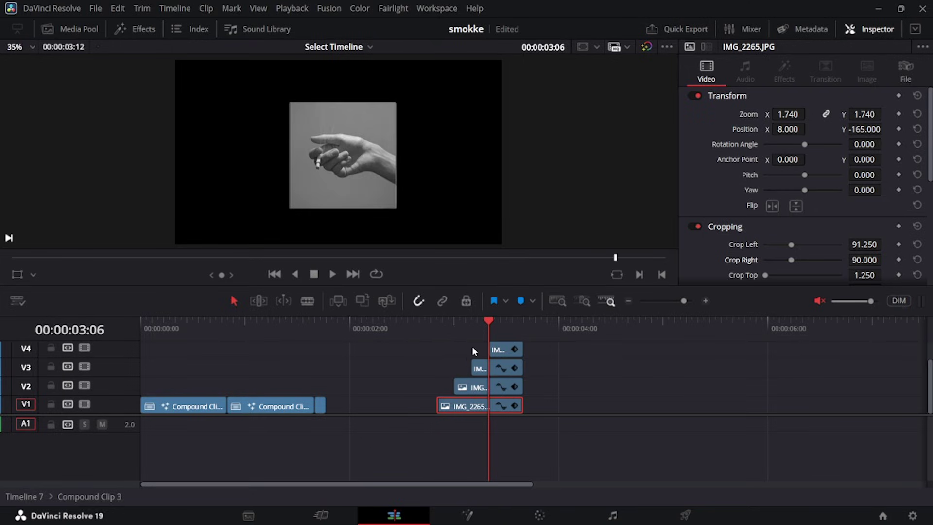
Open the first compound clip on V1 in Fusion, with the playhead at frame 6.
left_click_drag(462, 351, 522, 420)
left_click_drag(490, 327, 326, 349)
left_click(176, 321)
left_click(187, 406)
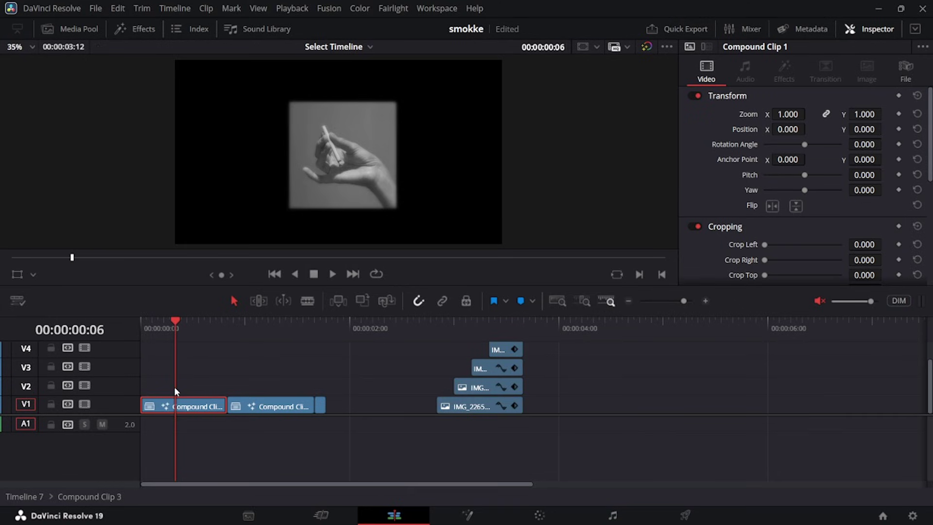
key("shift+5")
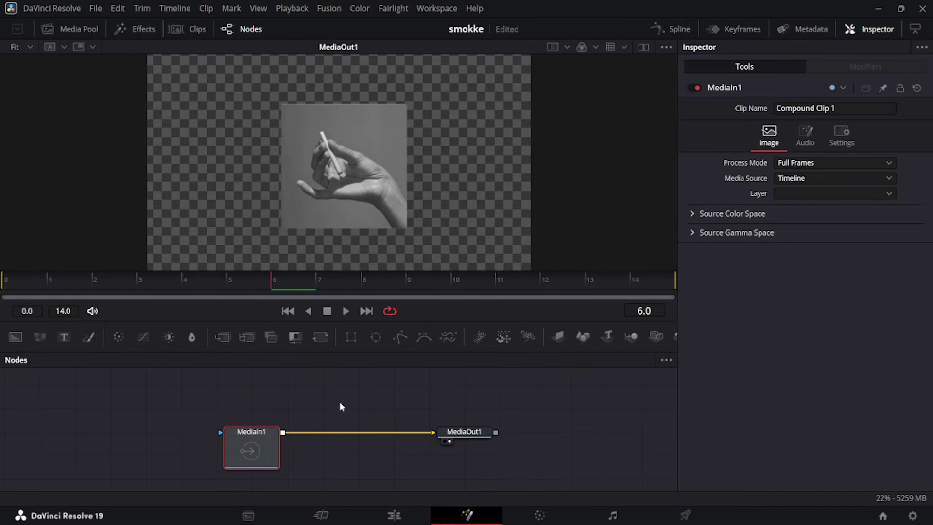
Add a Gaussian Blur node between MediaIn1 and MediaOut1.
key("shift+space")
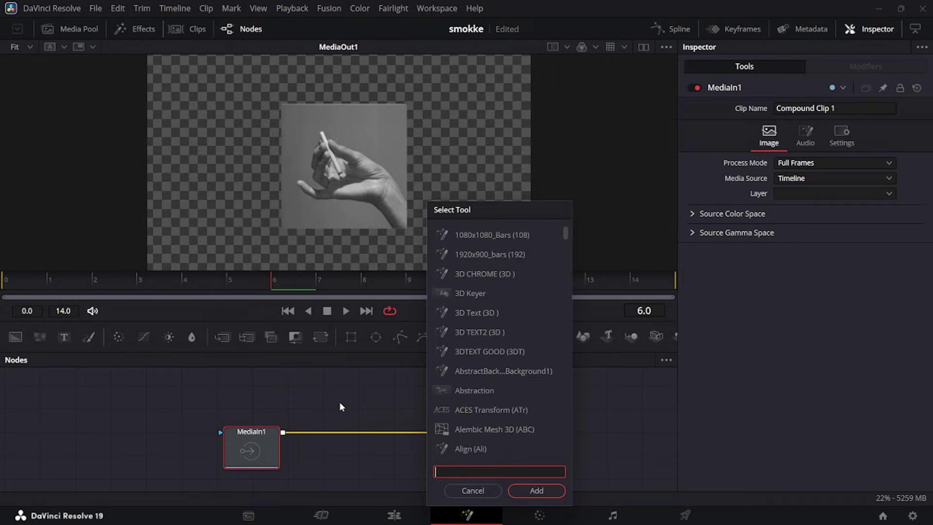
type("gaus")
key("Return")
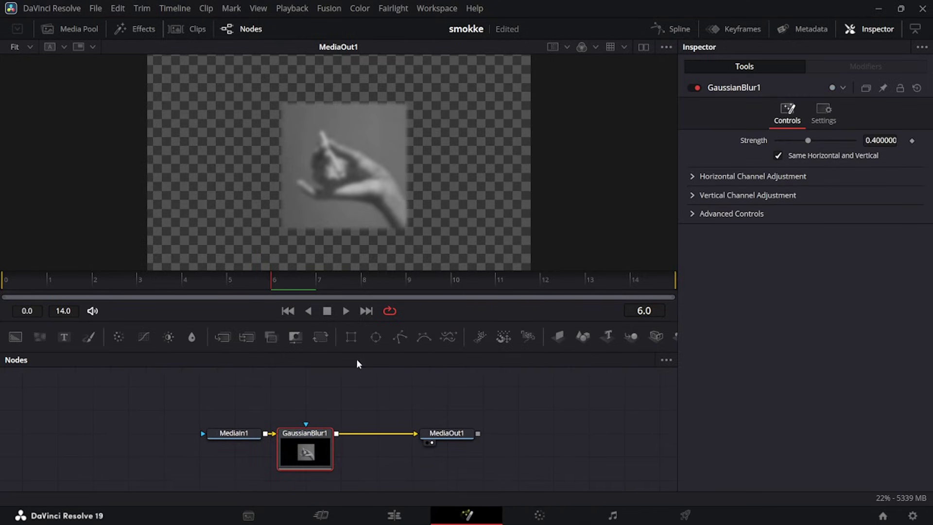
Mask the blur with an inverted rectangle around the hand, soft edge 0.2, about 0.27 wide and 0.49 high, and preview it on the Edit page.
left_click(346, 339)
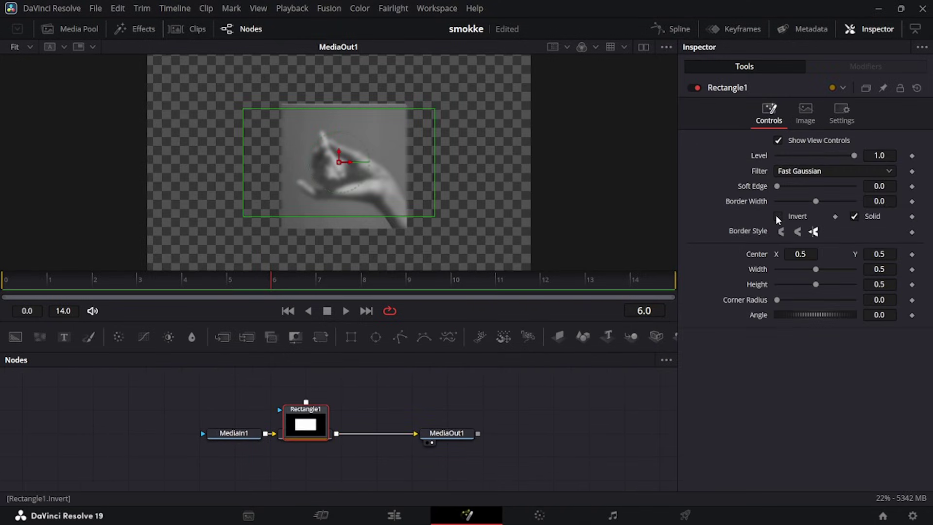
left_click_drag(773, 188, 792, 185)
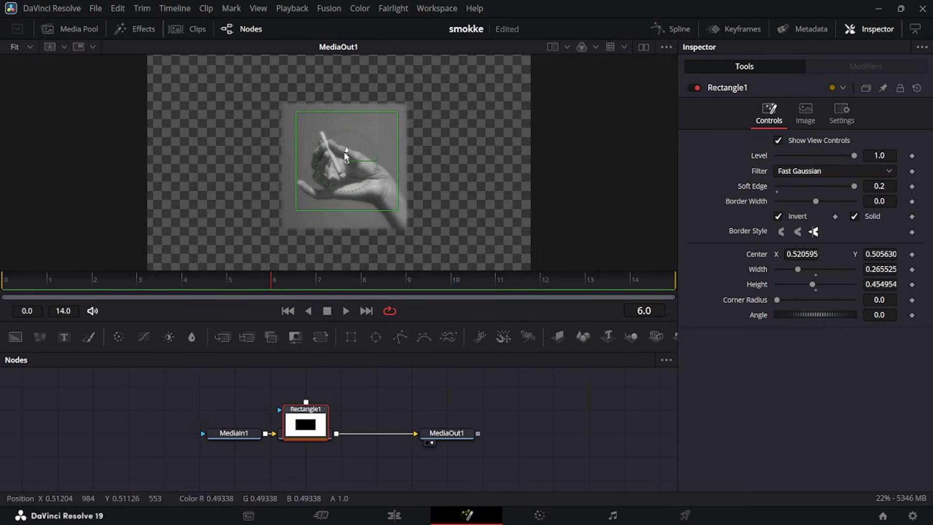
left_click_drag(344, 152, 337, 157)
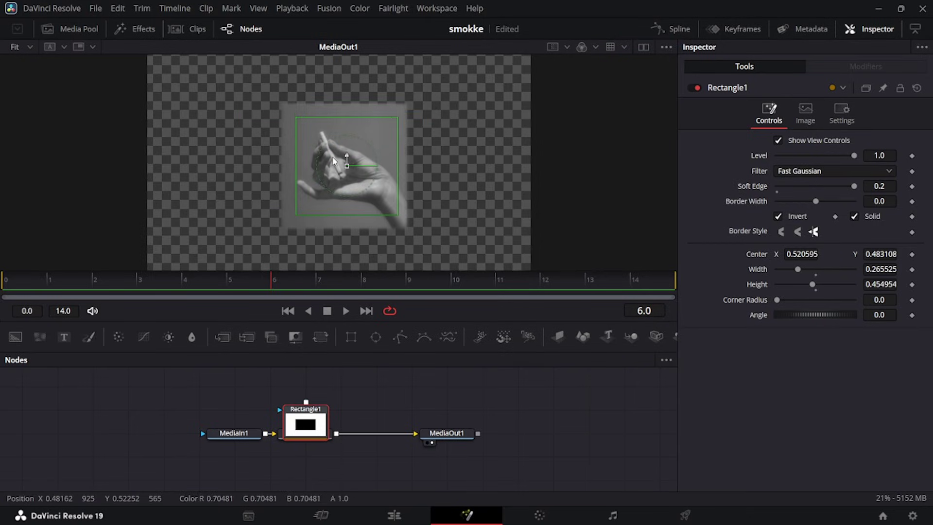
left_click_drag(353, 223, 343, 222)
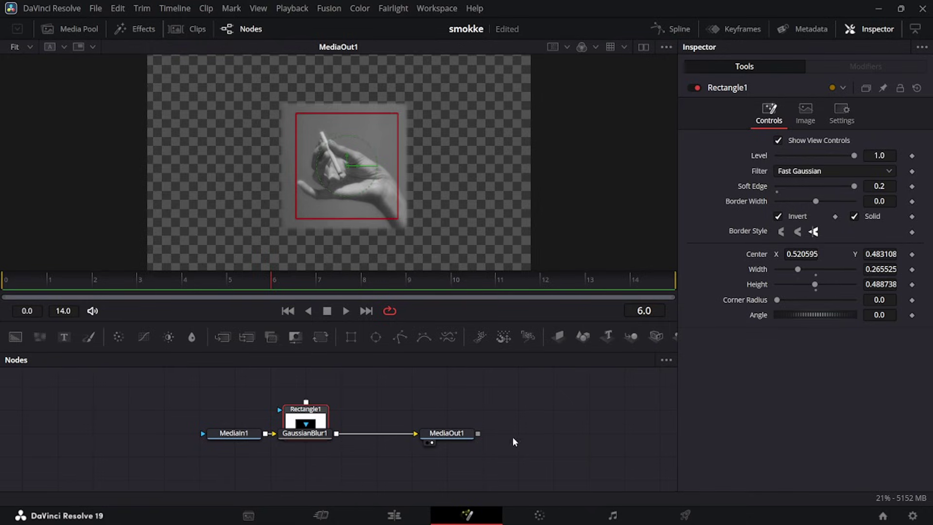
left_click(452, 434)
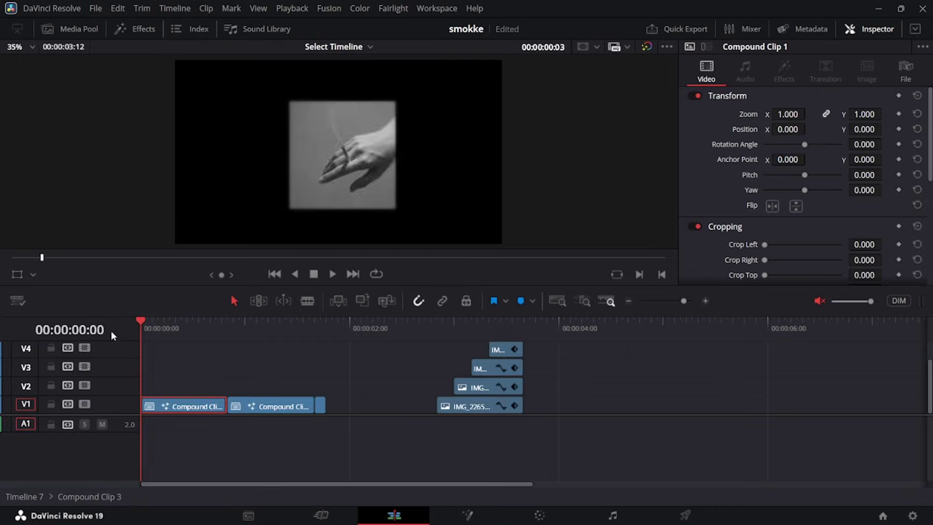
key("space")
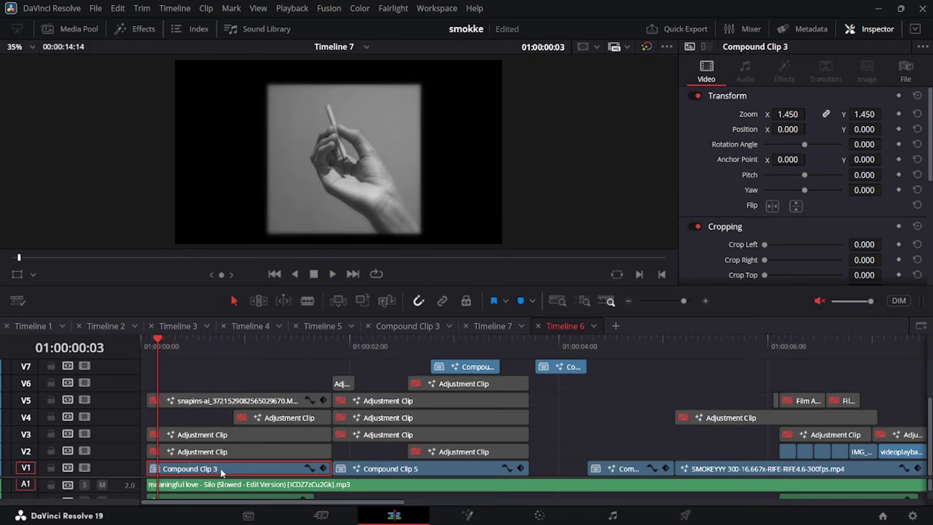
Enable the snapins-ai overlay clip on V5 of Timeline 7 and choose Color Burn as its composite mode.
left_click(176, 402)
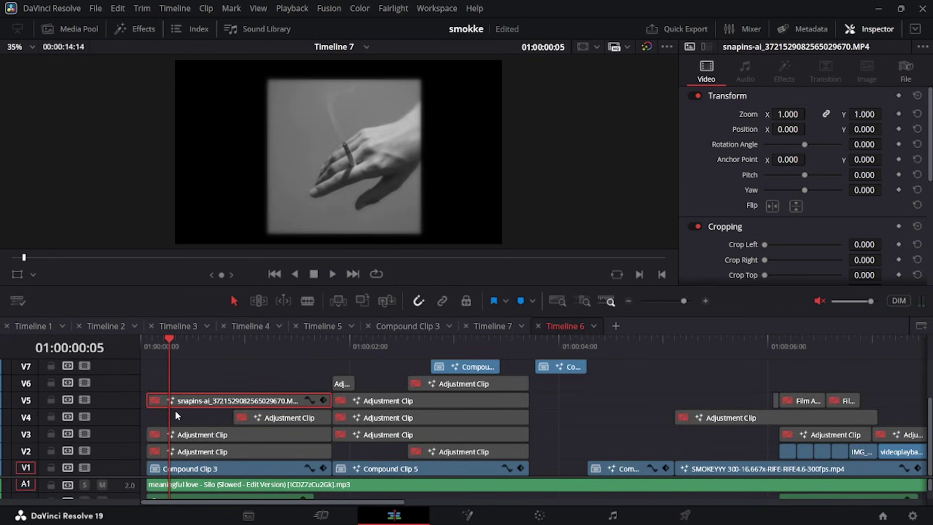
key("f")
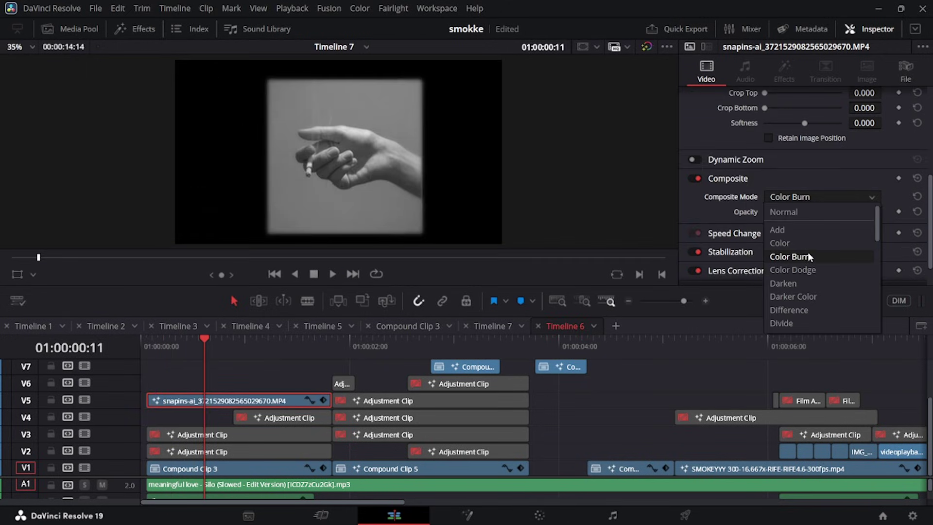
left_click(807, 251)
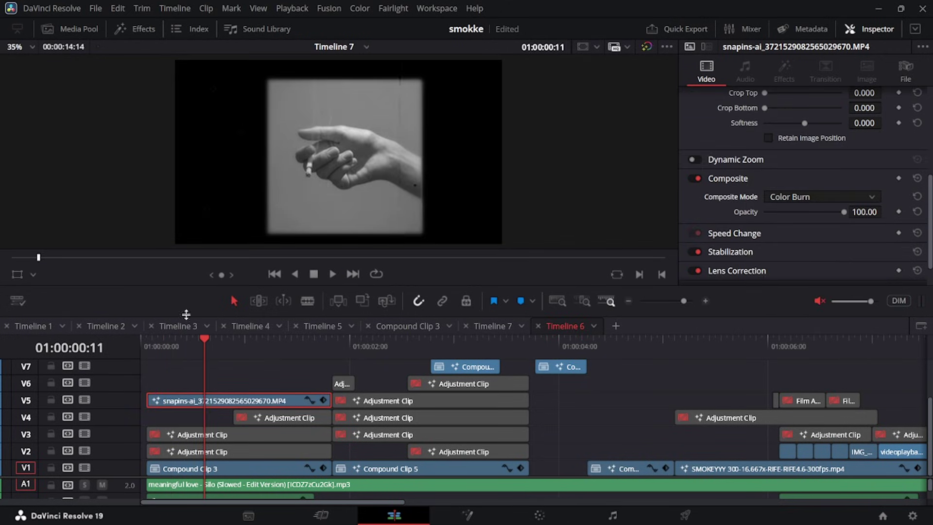
Shift the overlay's InvertColor1 node farther from MediaIn1 in Fusion and return to the Edit page.
left_click_drag(192, 340, 187, 340)
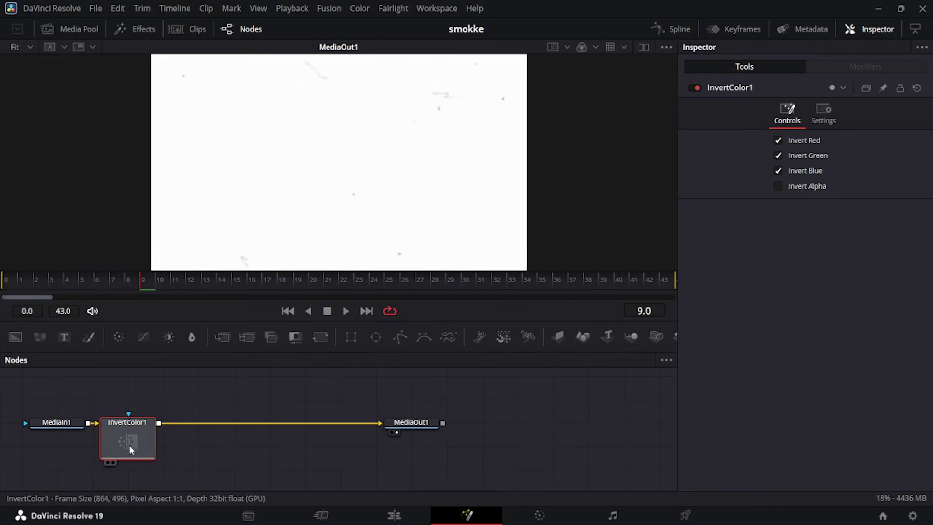
left_click_drag(129, 444, 156, 433)
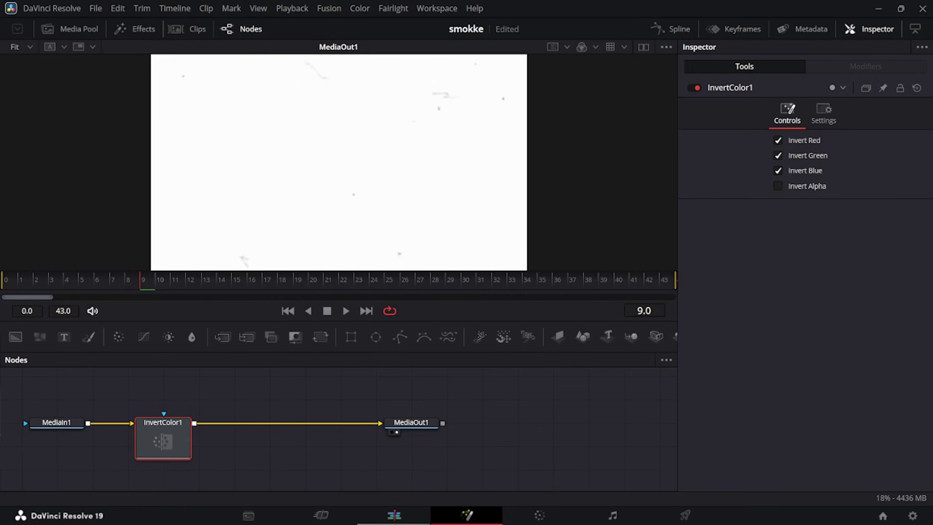
left_click(384, 519)
Enable the first adjustment clip on V2, open it in Fusion, and display and select its Rectangle1 mask.
left_click(191, 450)
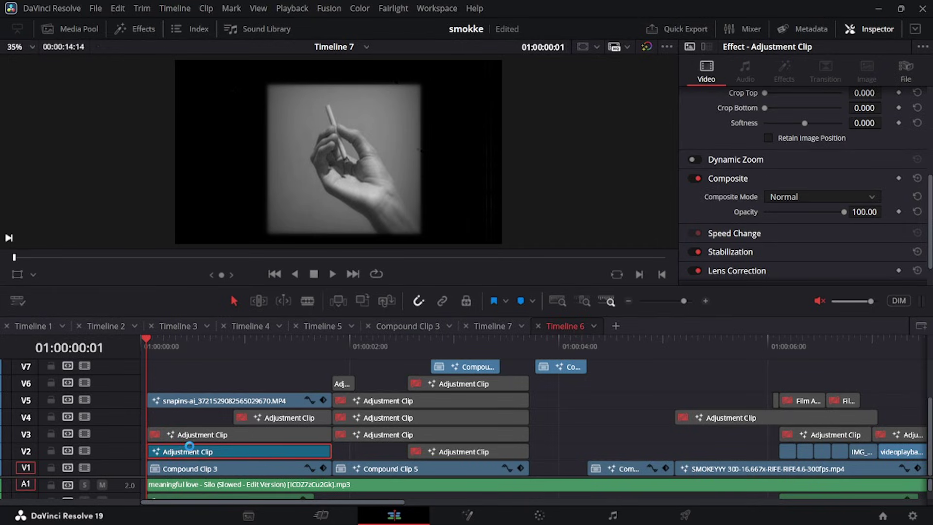
key("shift+5")
left_click(311, 382)
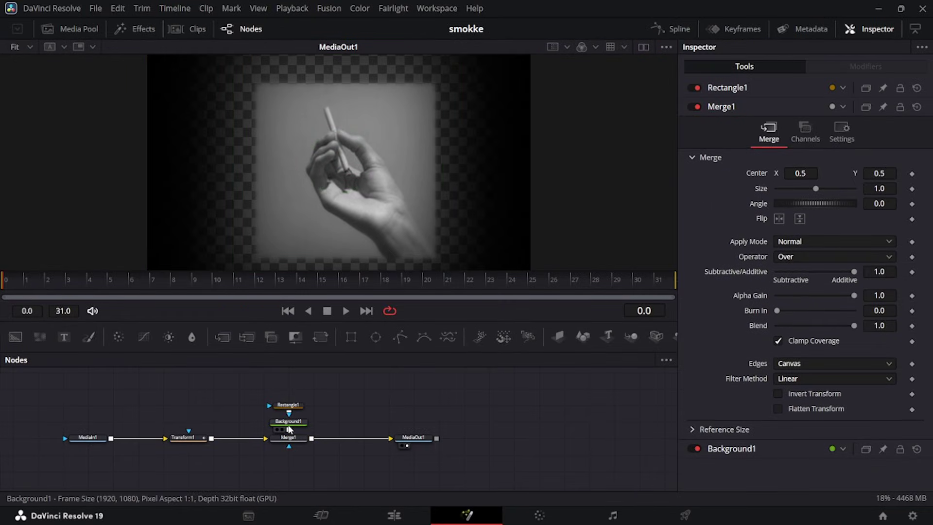
left_click(289, 429)
left_click(292, 410)
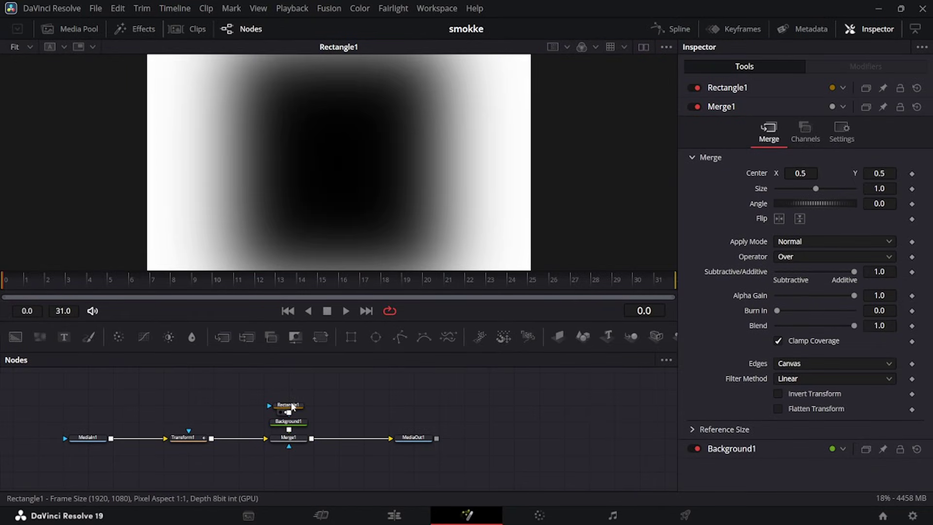
left_click(298, 406)
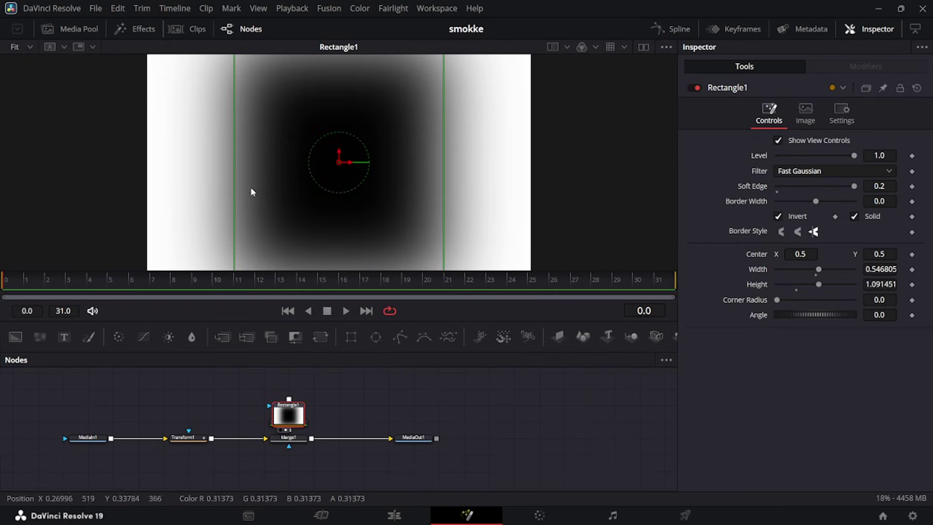
Narrow the Rectangle1 mask to about 0.51 wide, reduce its soft edge to about 0.19, and show Merge1 in the viewer.
left_click_drag(235, 177, 241, 175)
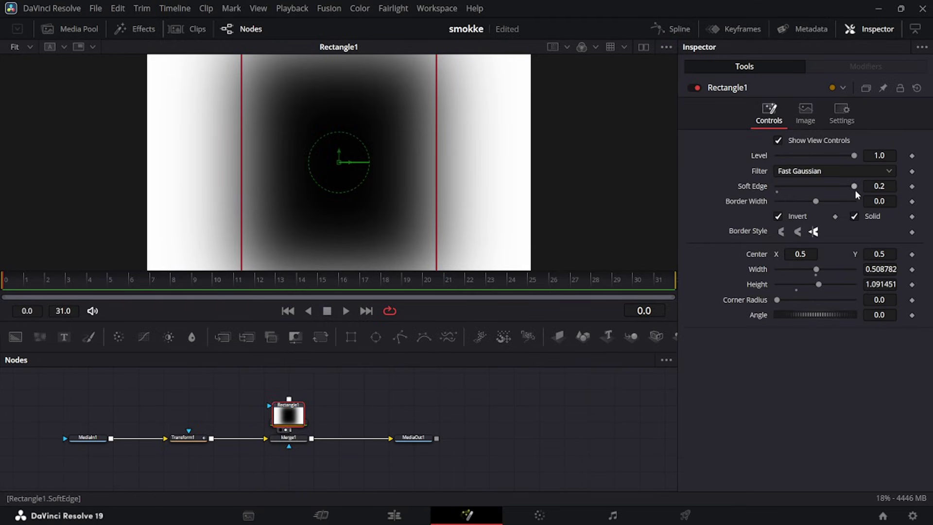
mouse_move(855, 187)
left_mouse_down()
mouse_move(762, 203)
mouse_move(851, 202)
left_mouse_up()
left_click_drag(289, 438, 389, 161)
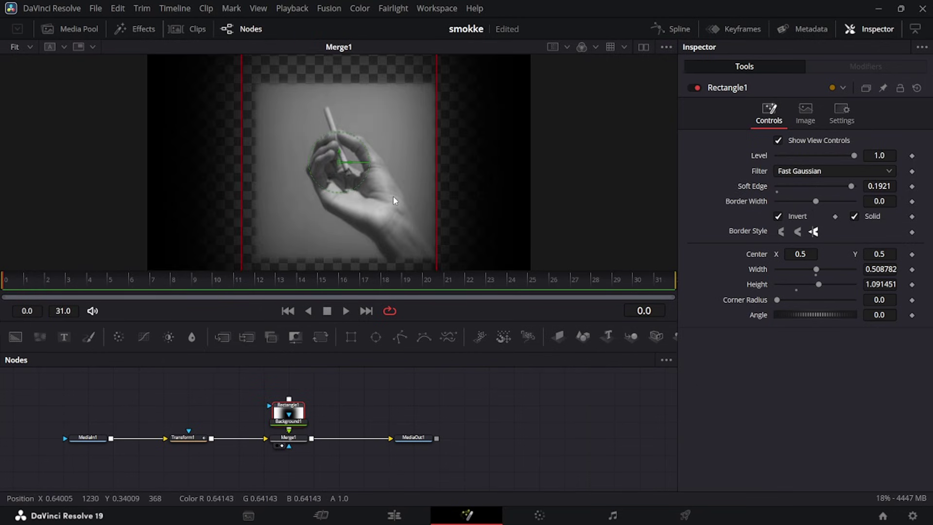
Inspect the Transform1 size keyframes between frames 0 and 31 and play back the zoom animation.
left_click(186, 438)
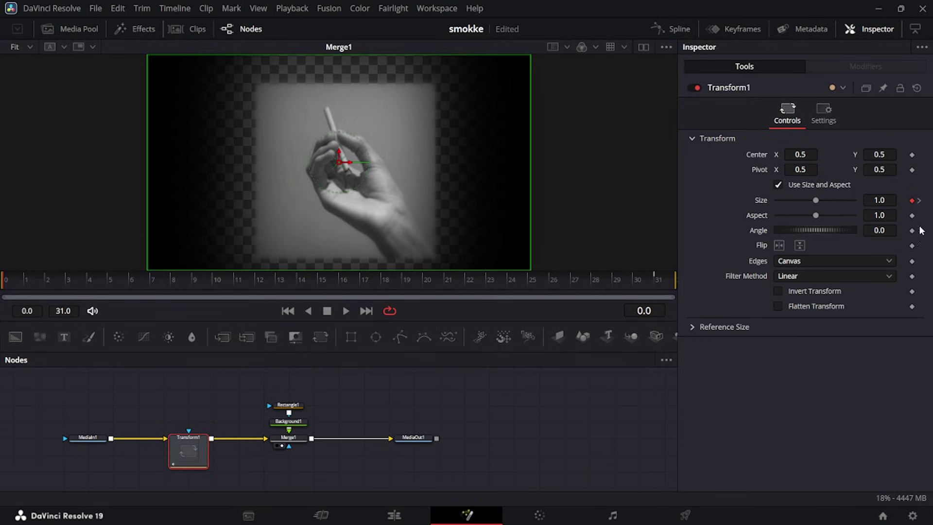
left_click_drag(171, 280, 831, 264)
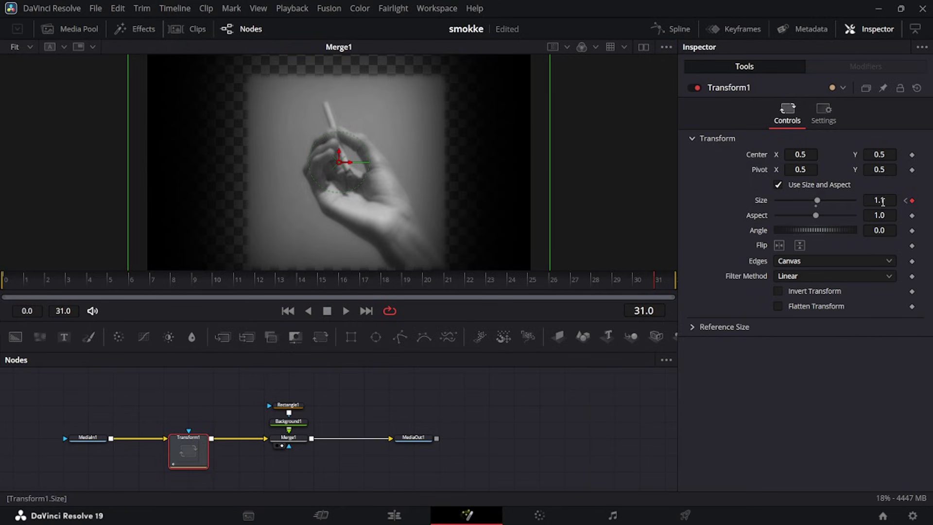
left_click_drag(651, 279, 1, 345)
key("space")
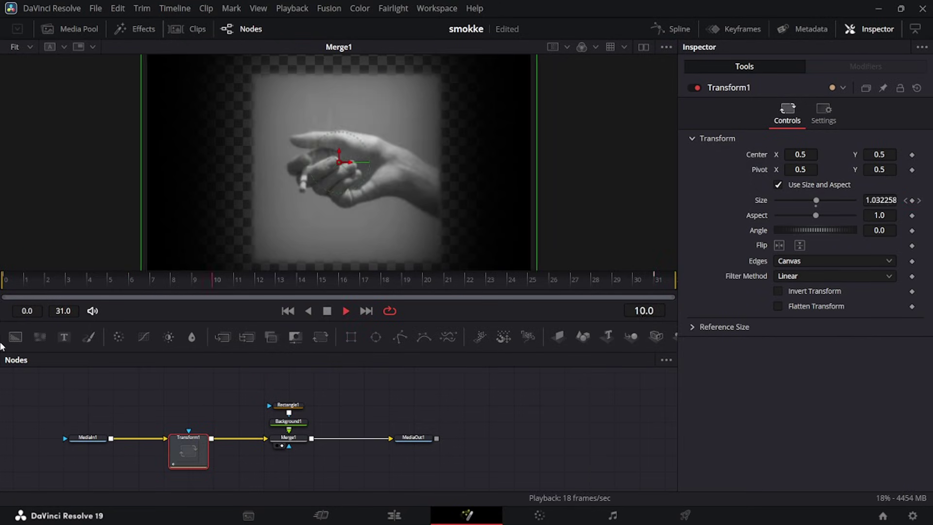
key("space")
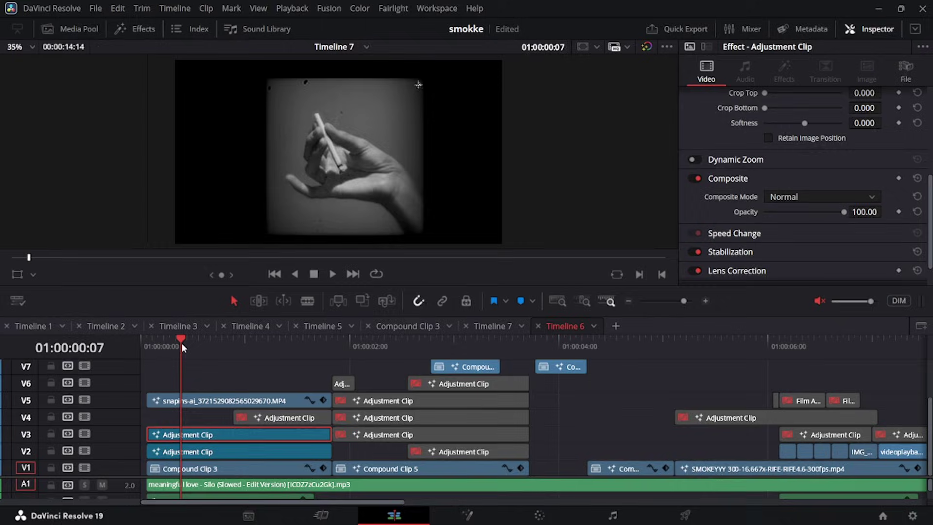
Toggle the first adjustment clip on V3, open it in Fusion, and inspect BrightnessContrast1's Low keyframes between frames 0 and 16.
key("d")
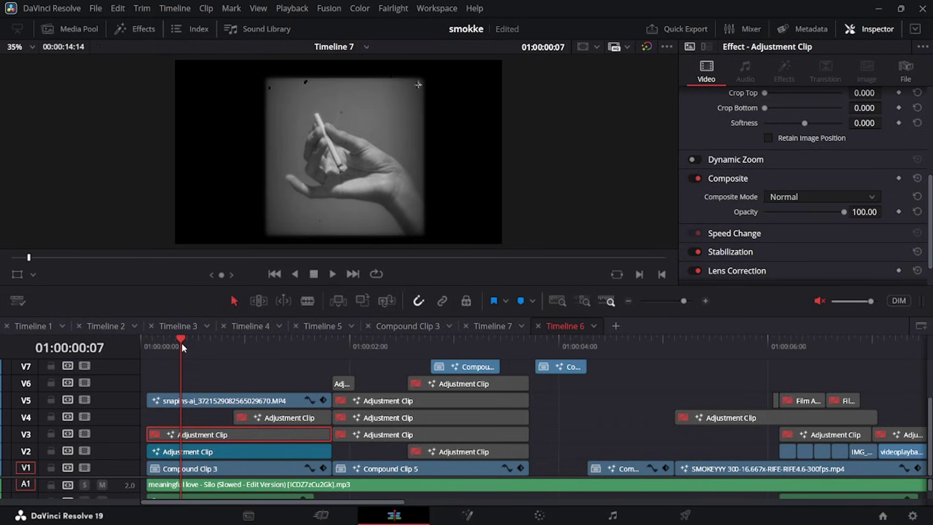
key("shift+5")
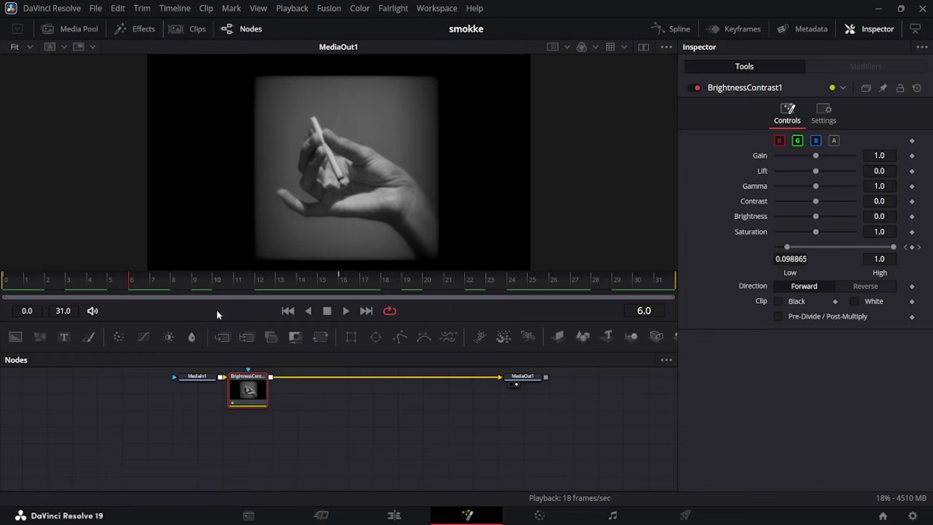
left_click_drag(169, 337, 350, 436)
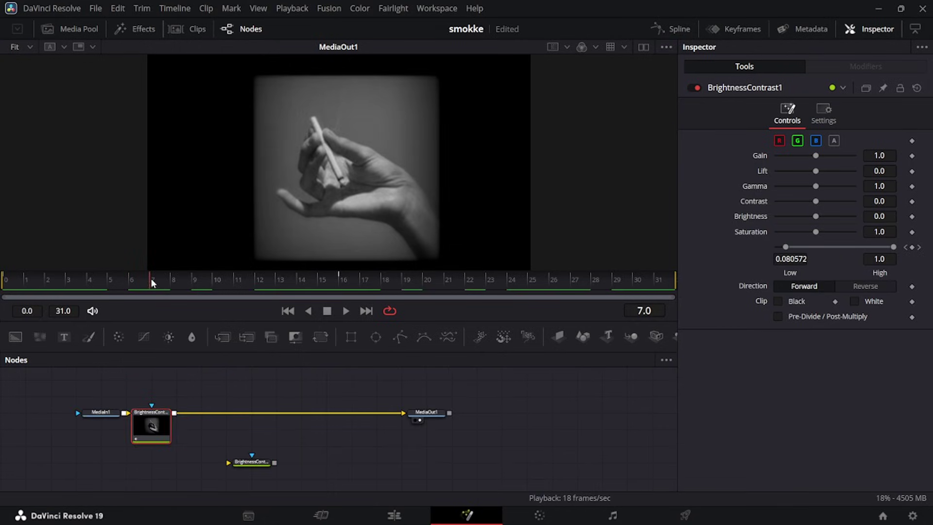
left_click_drag(152, 282, 1, 295)
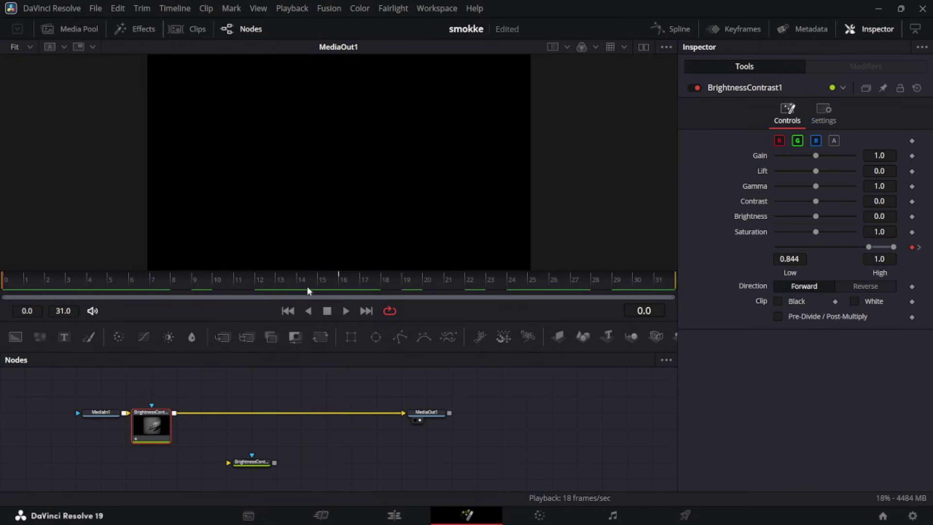
left_click(343, 282)
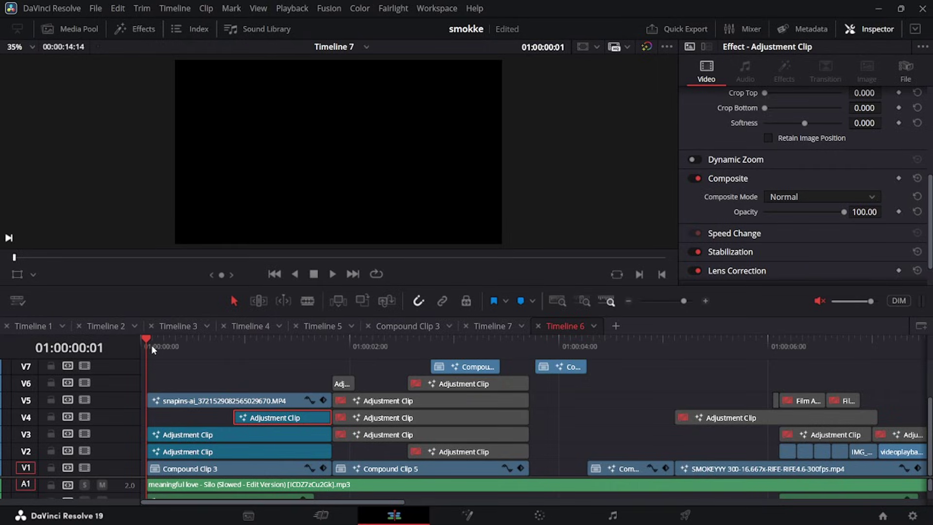
Play back the opening section, open its V4 adjustment clip in Fusion, and select Transform1.
key("space")
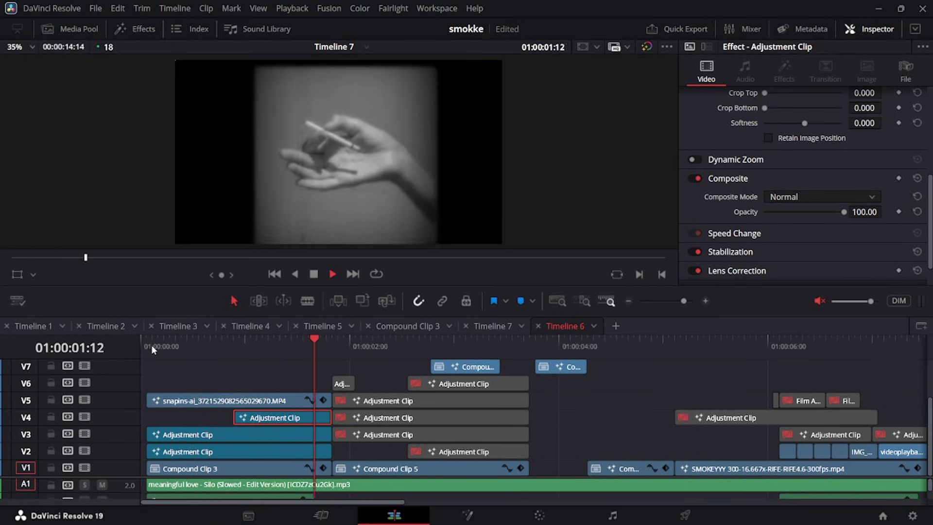
left_click(295, 420)
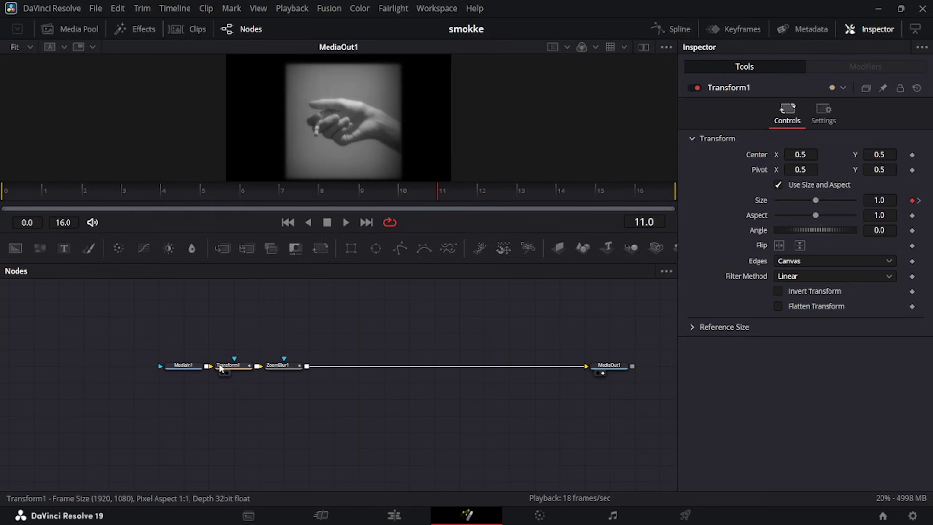
left_click(234, 372)
Inspect Transform1's Size keyframes at frames 11 and 16 and view their spline curve.
left_click(603, 190)
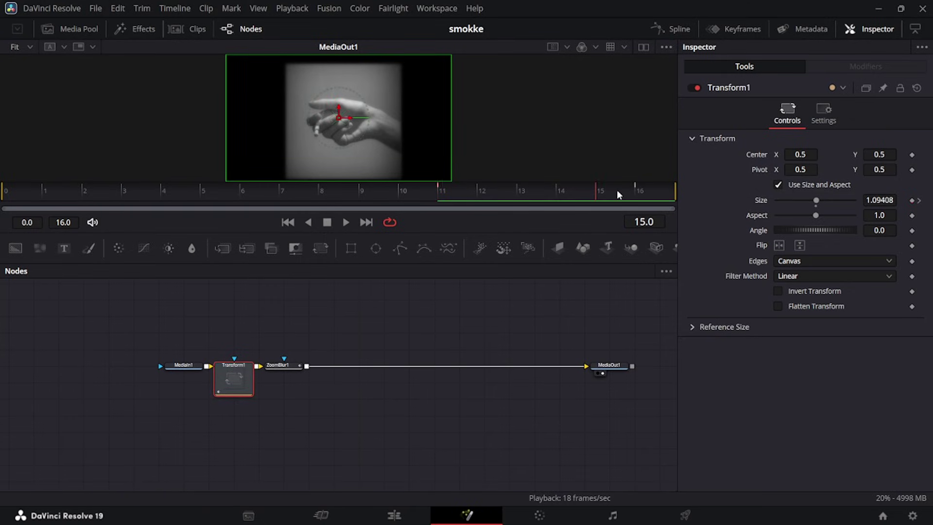
key("Left")
key("Left")
key("Left")
key("Left")
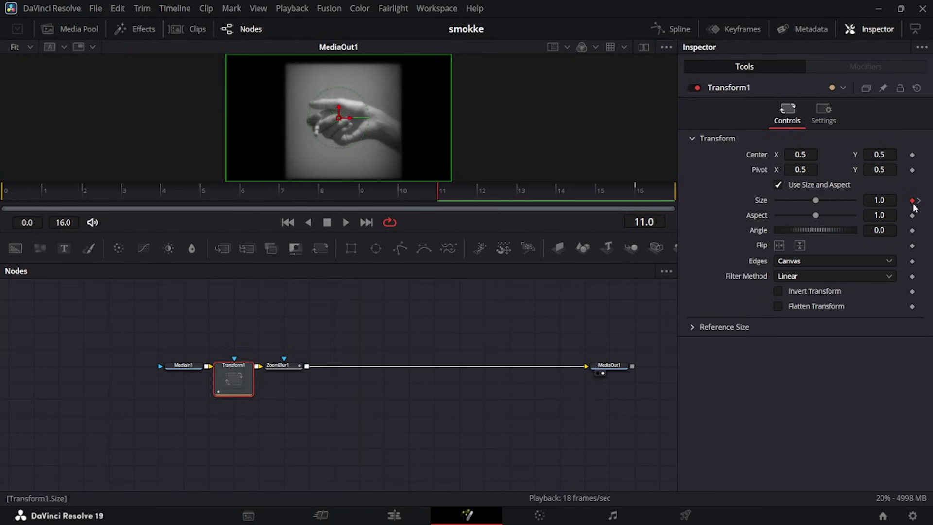
key("Right")
key("Right")
key("Right")
key("Right")
key("Right")
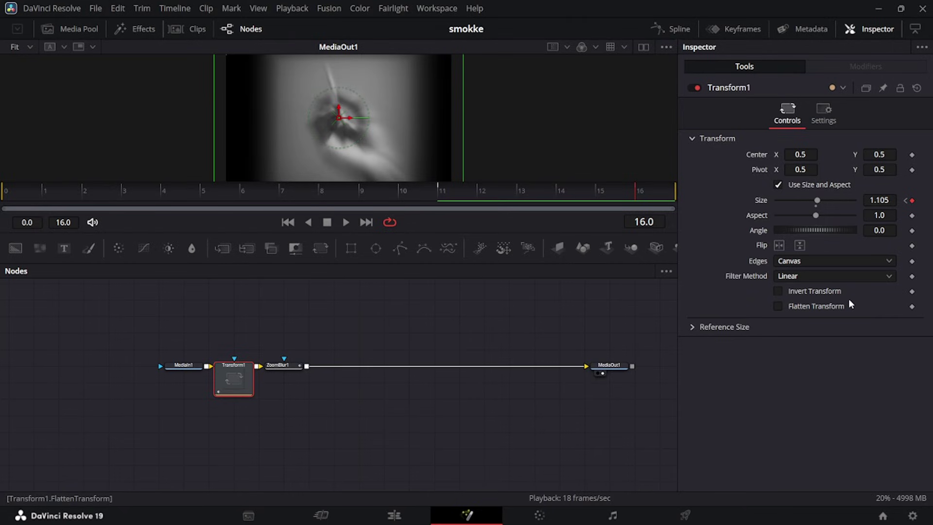
left_click(671, 28)
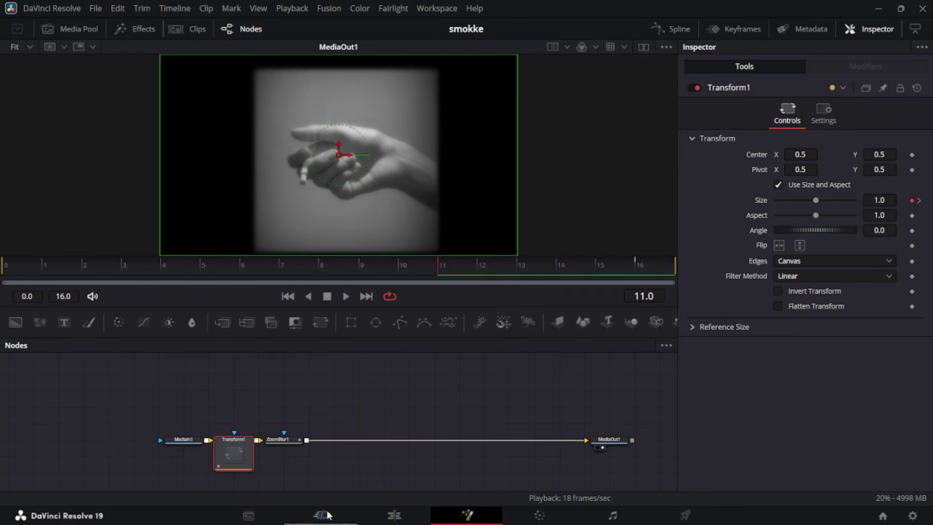
Inspect ZoomBlur1's Zoom Amount keyframes at frames 11 and 16 and return to the Edit page.
left_click(284, 450)
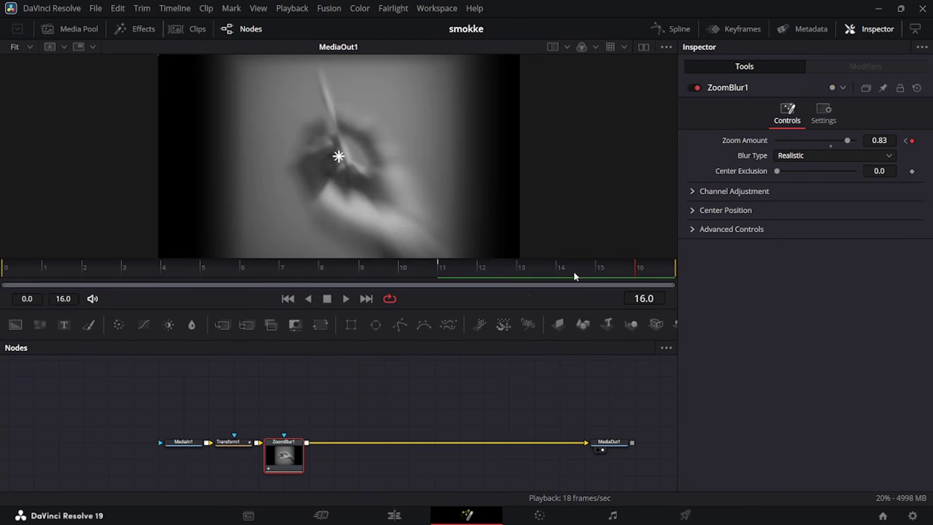
left_click(447, 267)
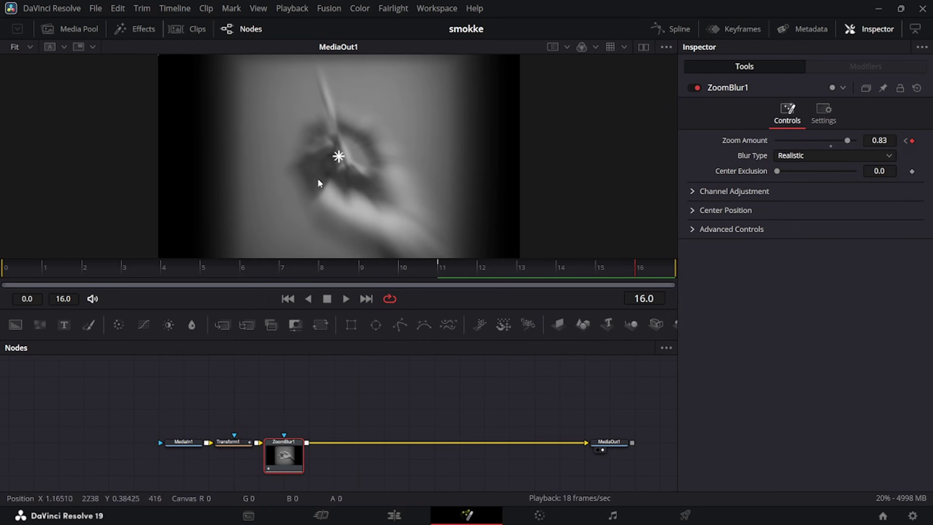
key("shift+4")
Play back the cut between Compound Clip 3 and Compound Clip 5, and move the playhead to the cut.
left_click(314, 352)
key("space")
key("space")
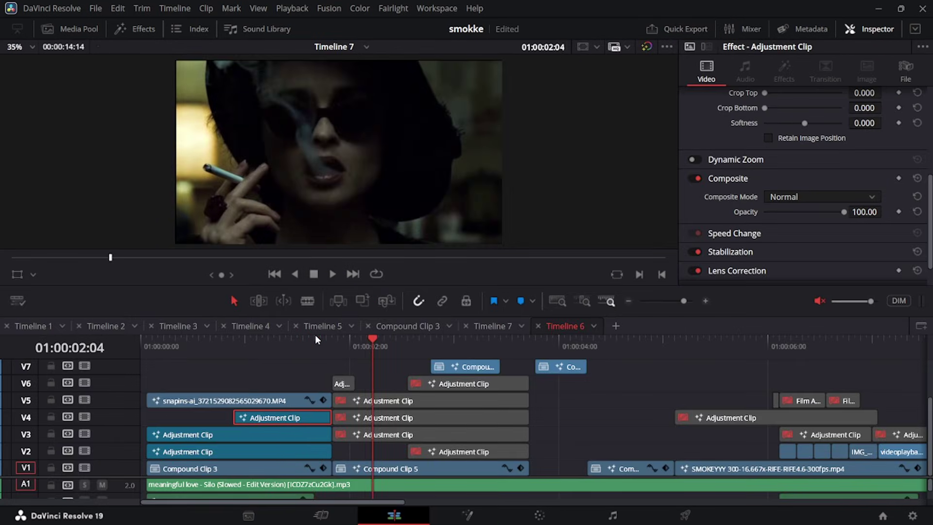
left_click(315, 337)
left_click_drag(319, 360, 335, 377)
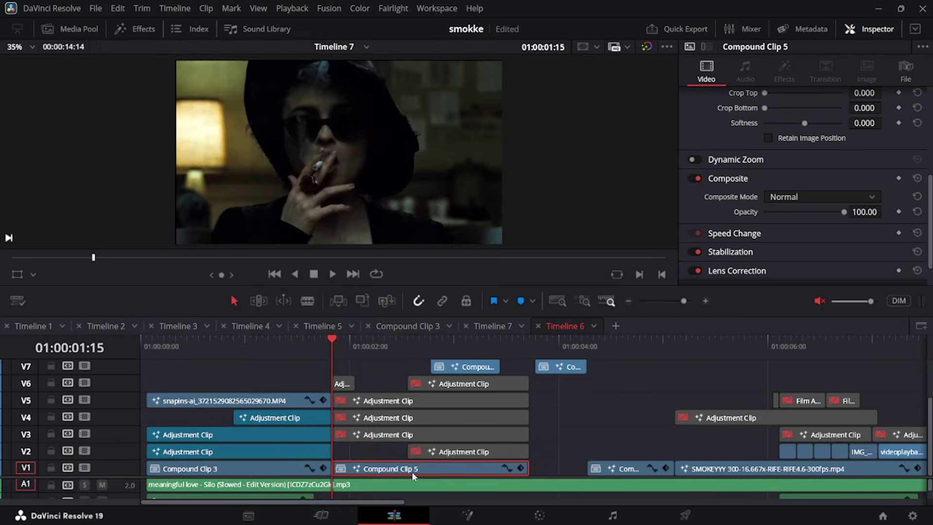
Open the short V6 adjustment clip at the start of Compound Clip 5 in Fusion and inspect ZoomBlur1's Zoom Amount keyframes between frames 0 and 3.
key("shift+5")
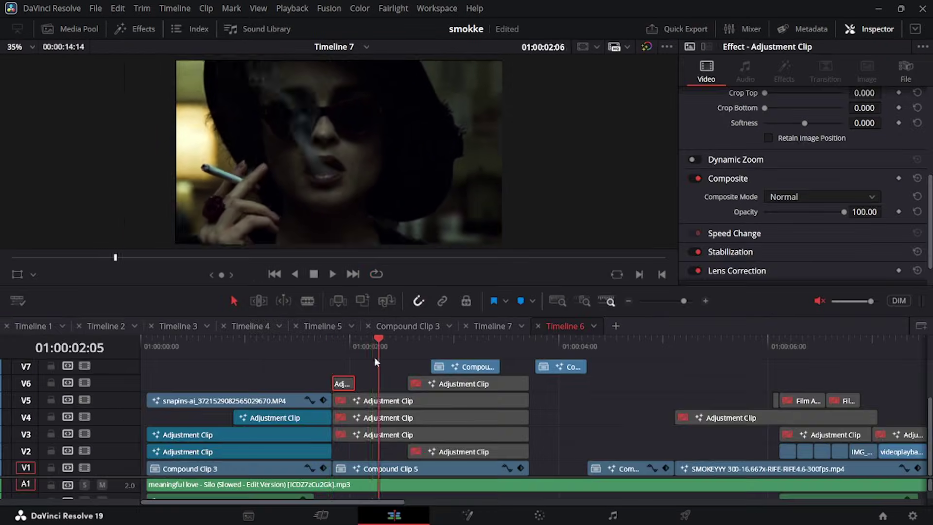
key("Up")
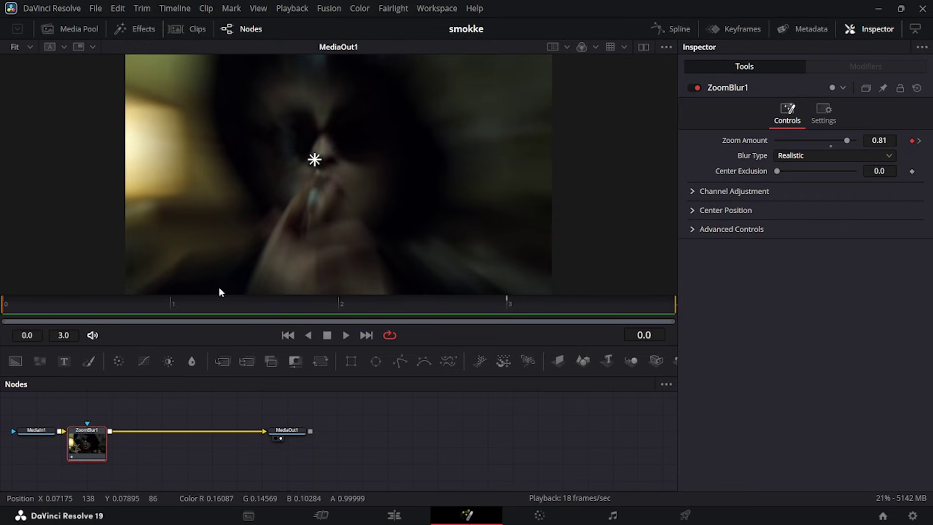
left_click(173, 313)
left_click(556, 305)
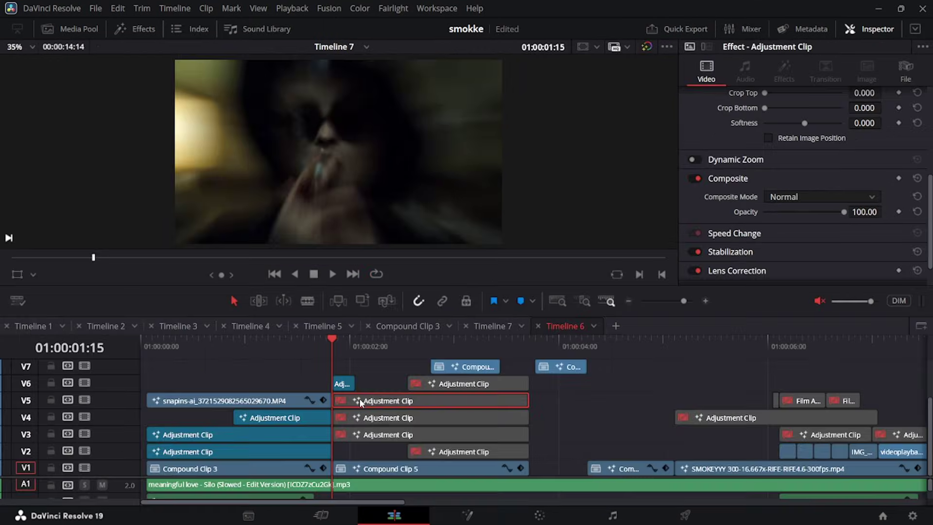
Open the V5 adjustment clip above Compound Clip 5 in Fusion and set Transform1's edges to Mirror.
key("shift+5")
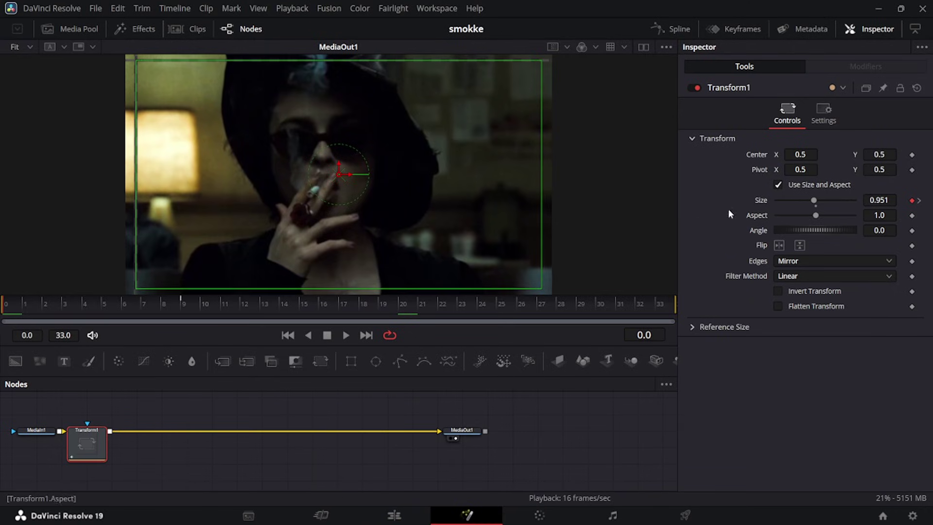
left_click_drag(891, 200, 877, 200)
key("ctrl+z")
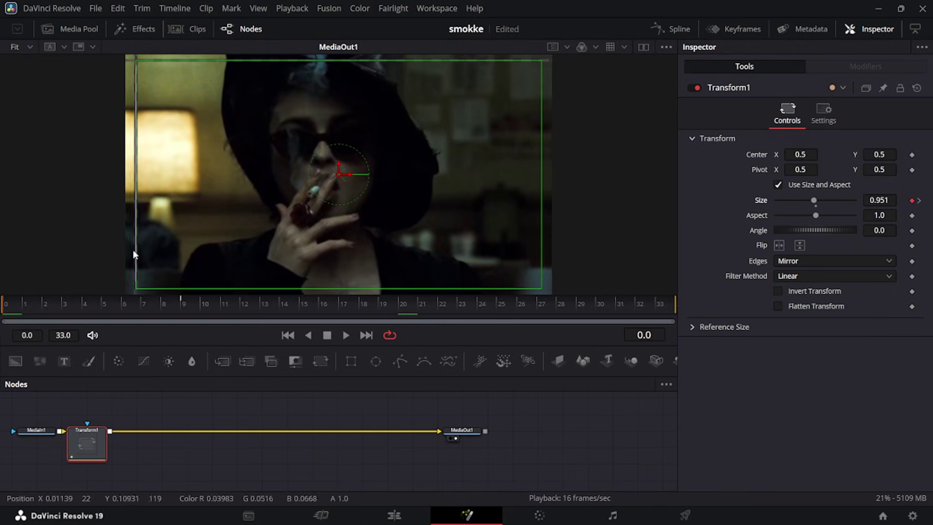
left_click(801, 263)
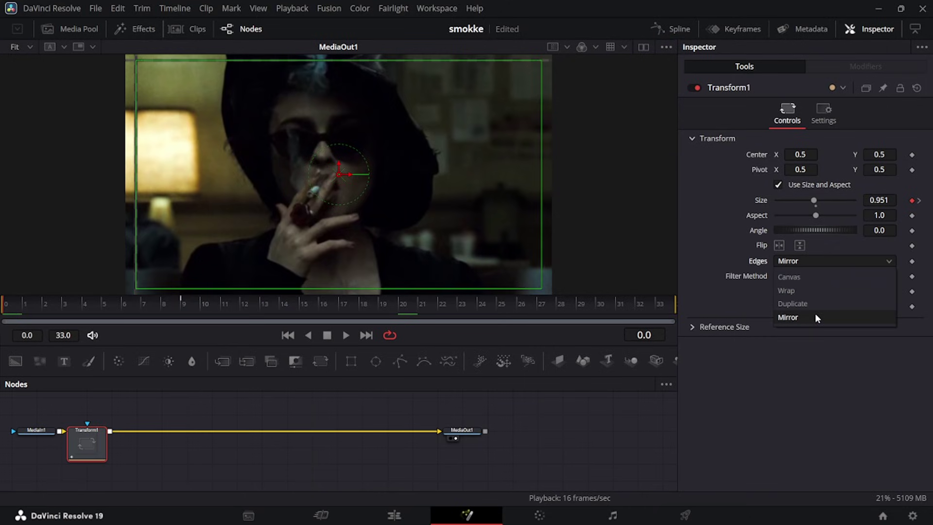
left_click(816, 314)
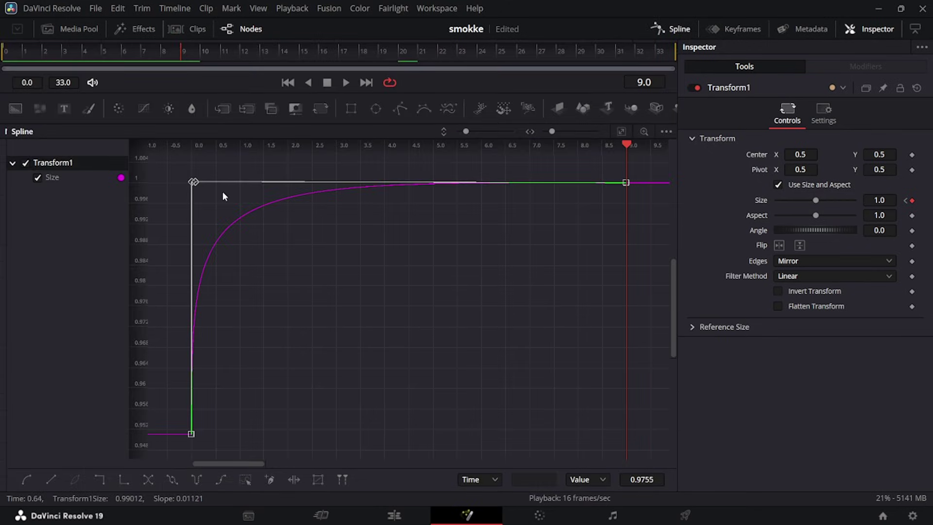
Enable the V4 adjustment clip above Compound Clip 5 and show its Rectangle1 mask in the Fusion viewer.
key("d")
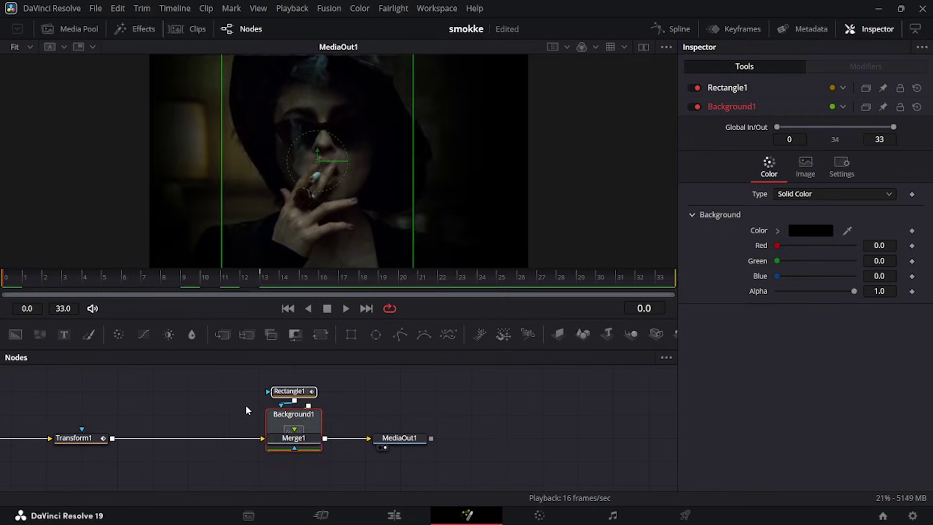
left_click(245, 403)
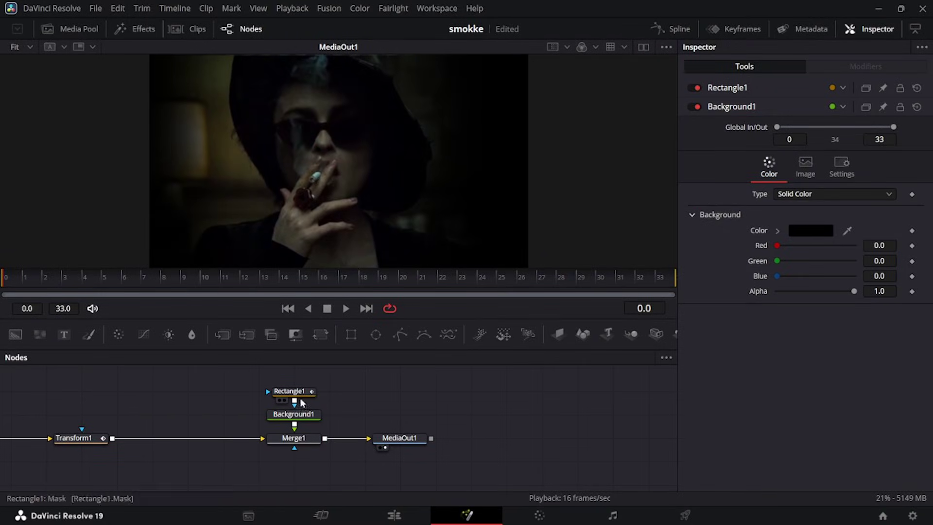
key("1")
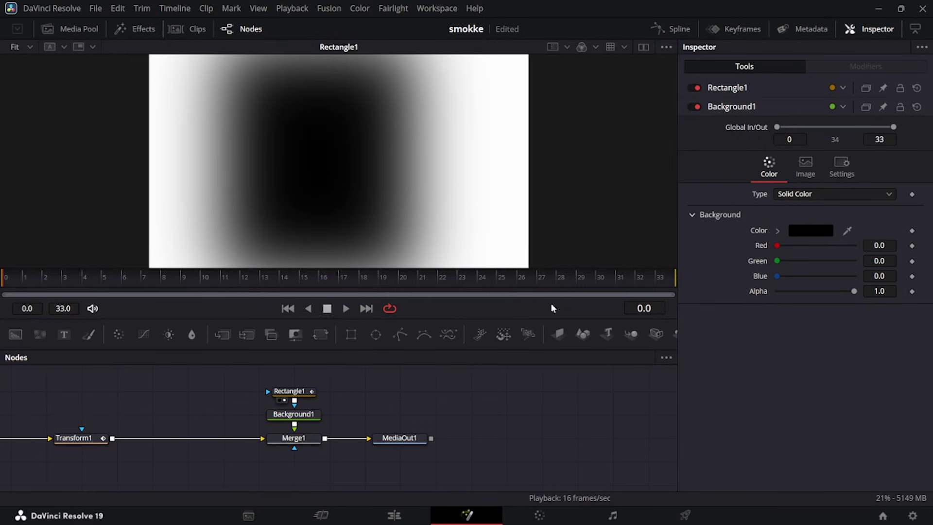
Inspect Rectangle1's Width and Height keyframes between frames 0 and 13 and view their spline curves.
left_click(298, 397)
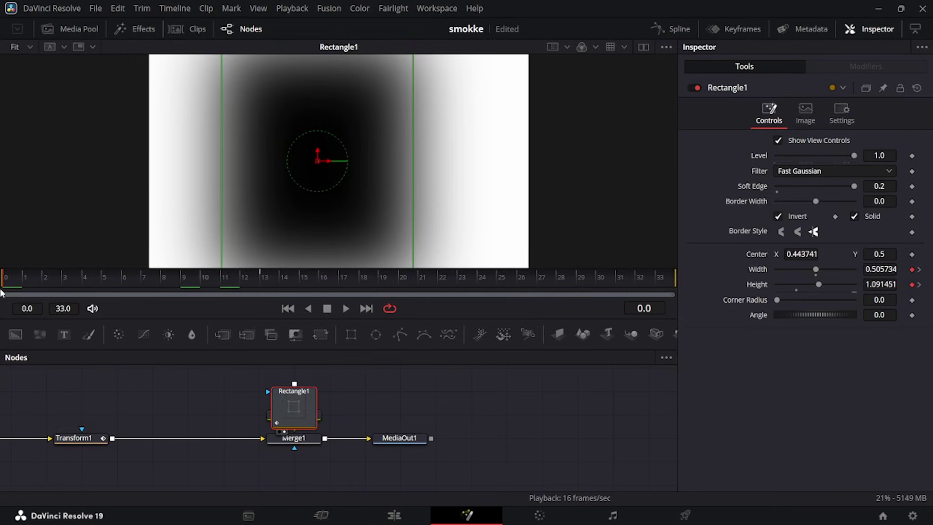
left_click_drag(25, 287, 262, 296)
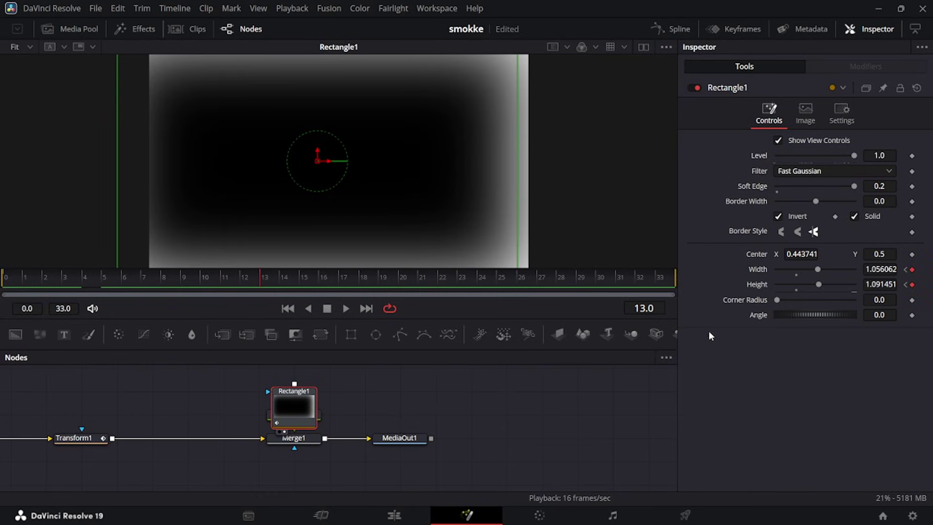
left_click(670, 29)
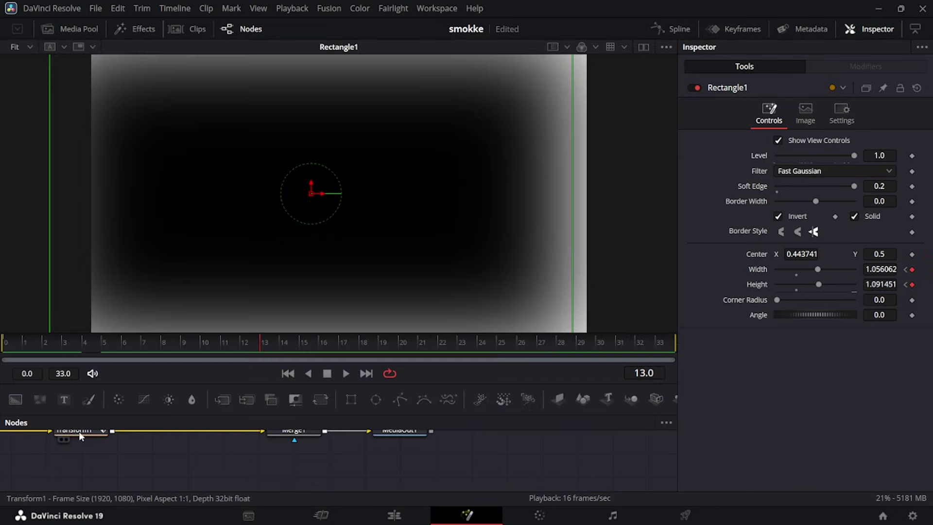
Show Transform1 in the viewer, play back its Size animation from frame 0, and return to the Edit page.
left_click(79, 436)
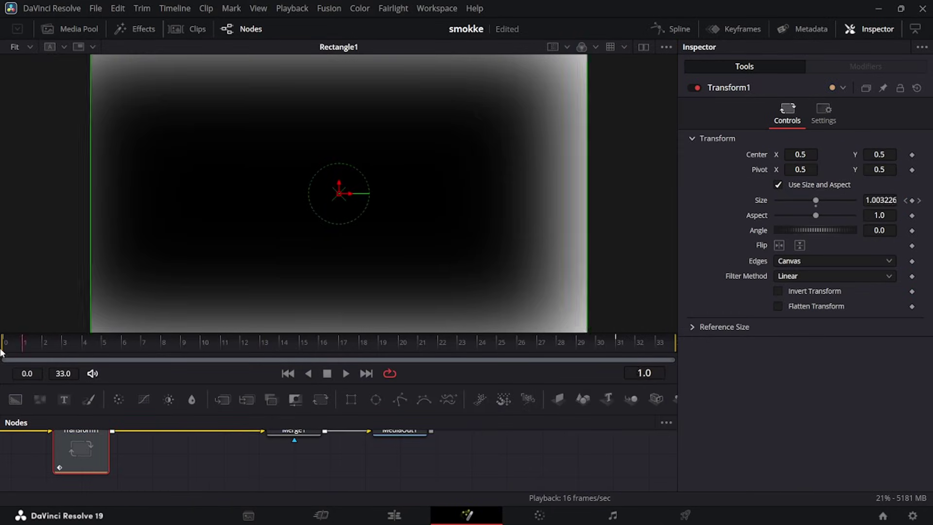
left_click(1, 347)
key("1")
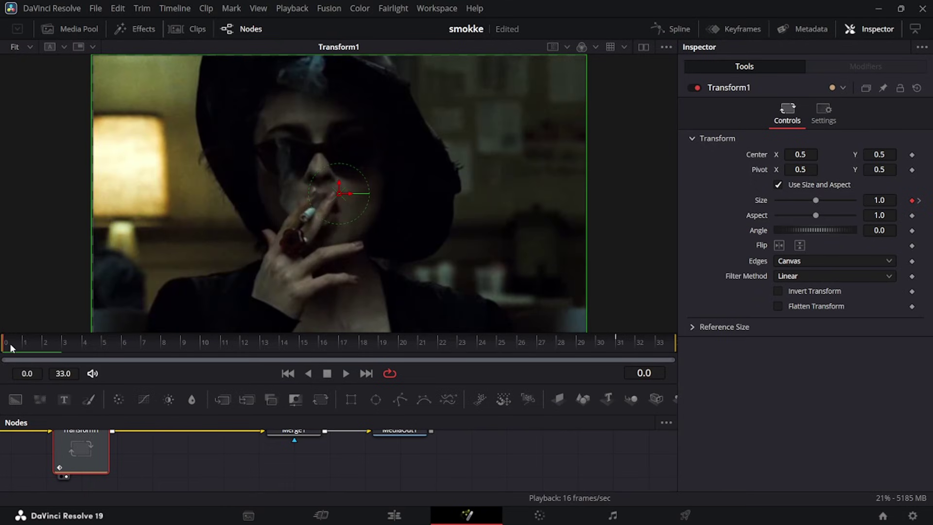
key("space")
key("shift+4")
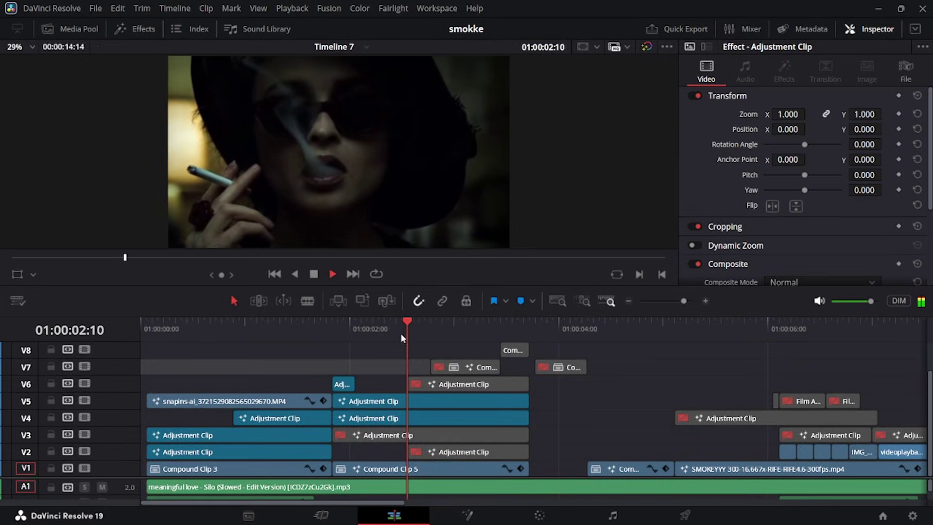
Open the V6 adjustment clip starting at 01:00:02:10 in Fusion, display Background1 at frame 17, and select it to examine its color.
left_click(448, 385)
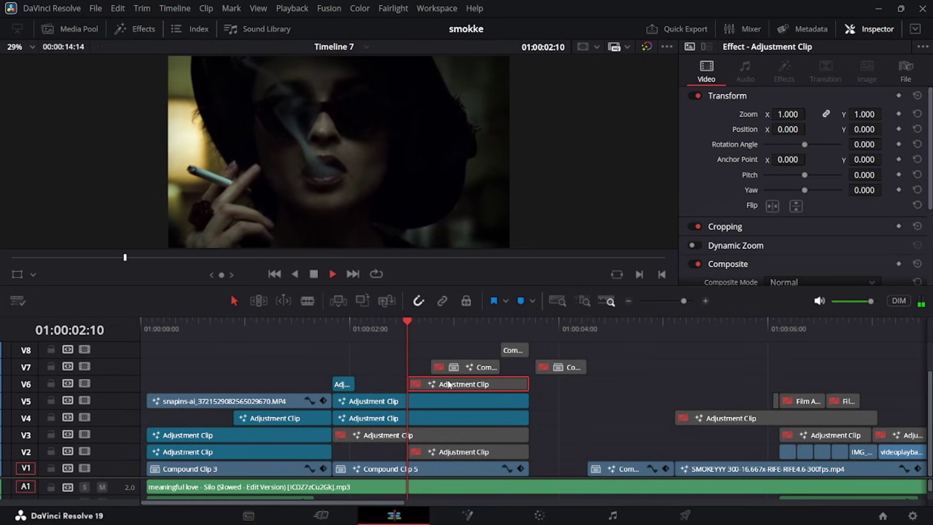
key("shift+5")
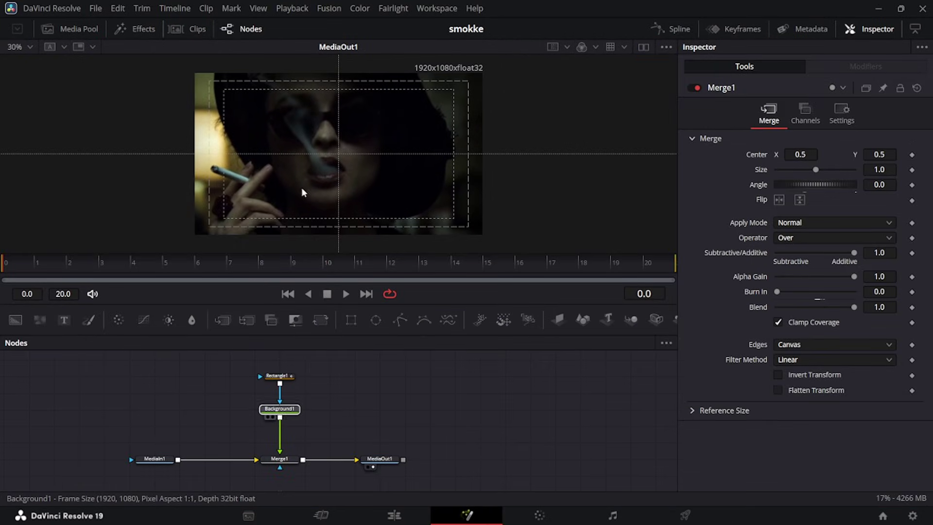
key("1")
left_click(559, 266)
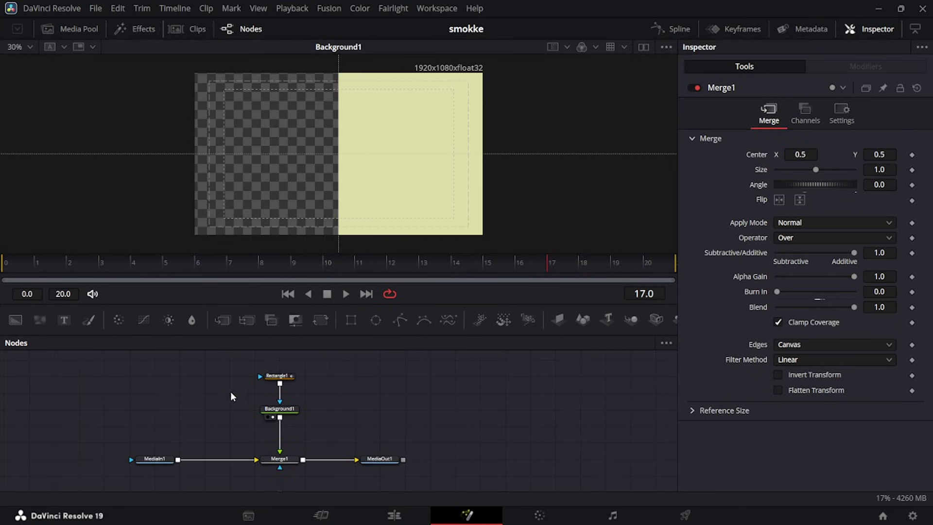
left_click(280, 410)
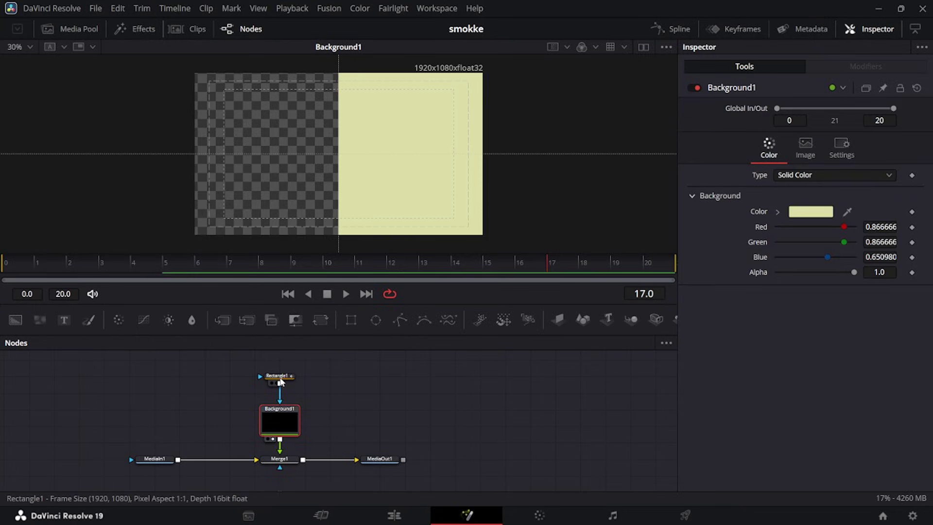
Show Rectangle1 in the viewer, scrub its Center animation from frame 0 to 5, and view the spline curve.
key("1")
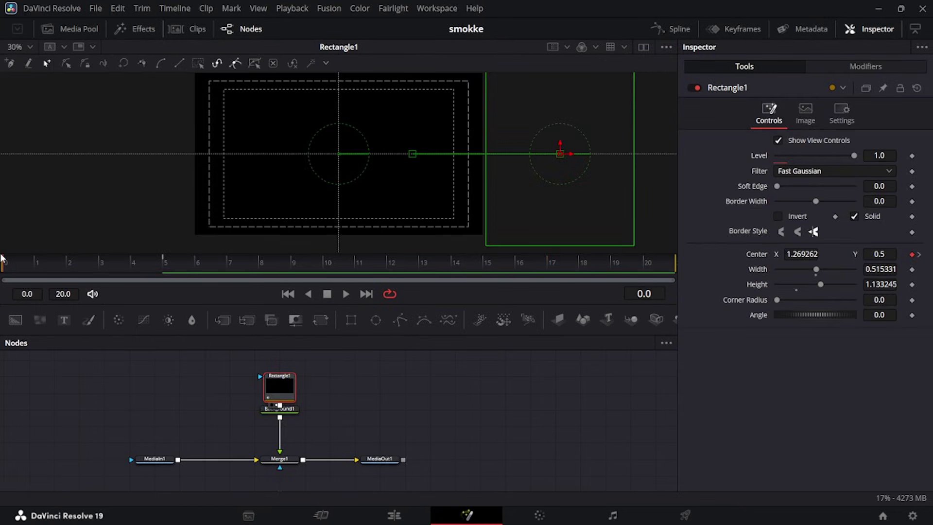
left_click_drag(34, 264, 163, 265)
left_click(674, 30)
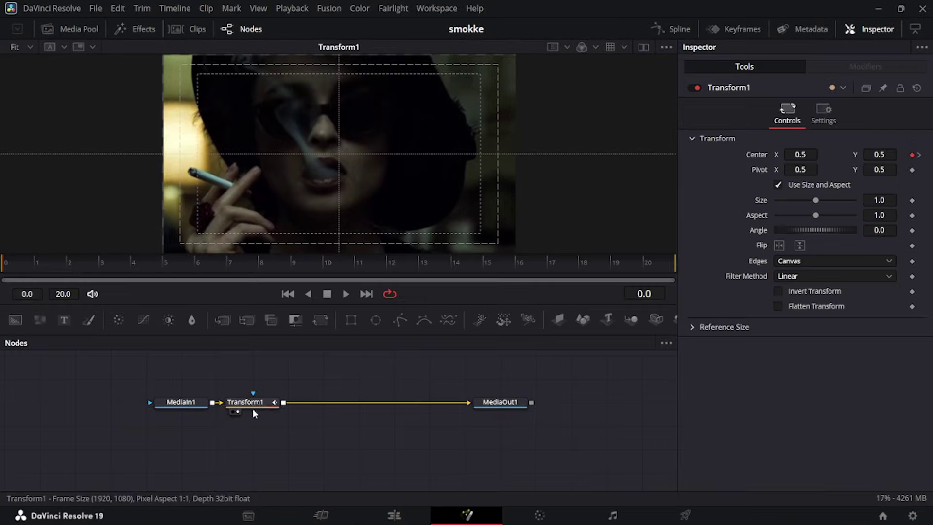
Select Transform1 in the V2 adjustment clip, play back its Center animation up to frame 5, and view its spline curve.
left_click(254, 406)
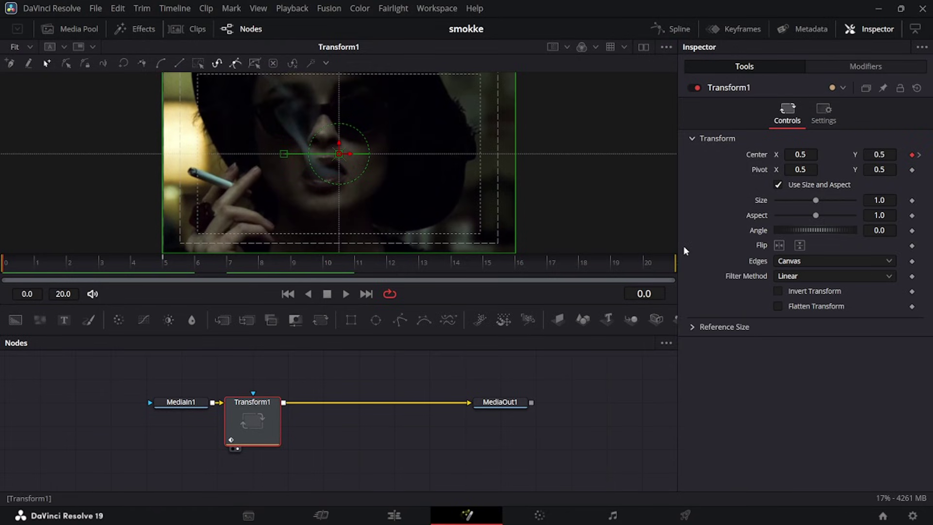
key("space")
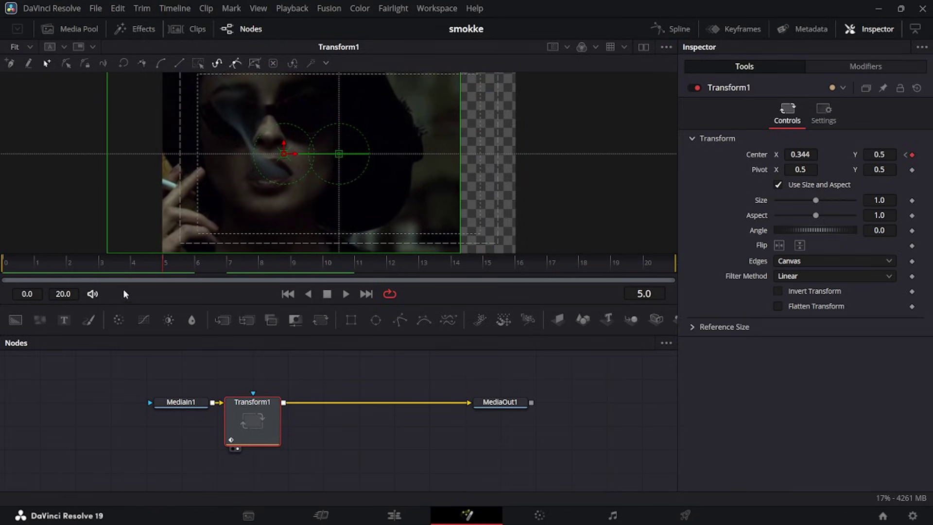
left_click(671, 29)
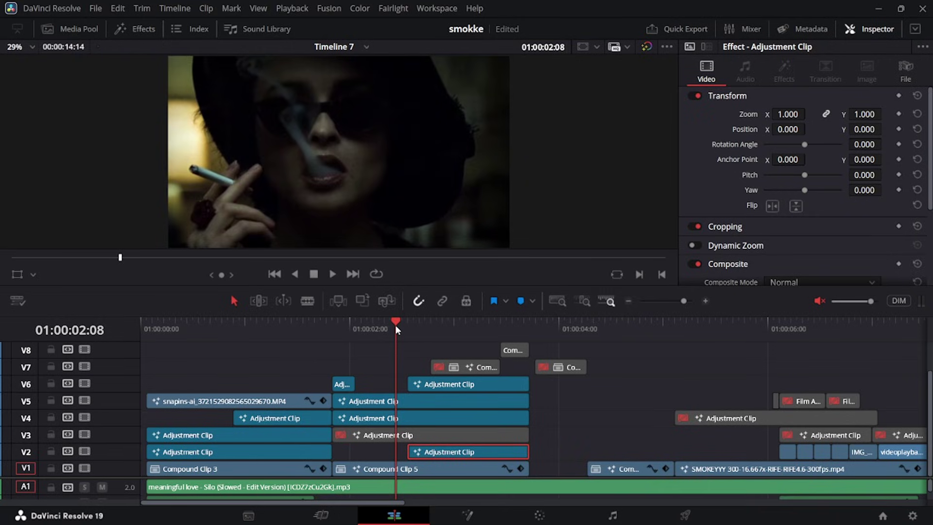
Play the timeline to about 01:00:03:04, enable Compound Clip 6 on V7, and open it in its own timeline.
key("space")
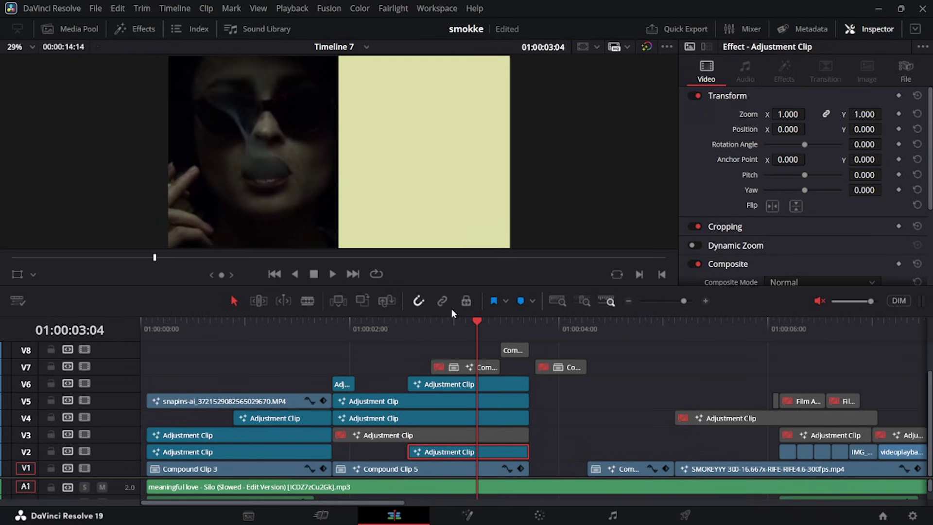
left_click(455, 364)
left_click_drag(465, 333, 455, 331)
key("alt+c")
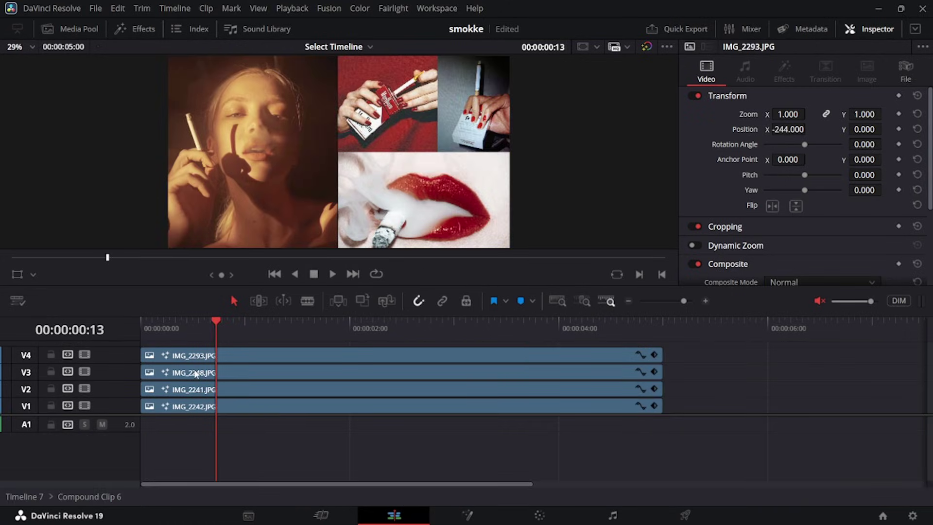
Open IMG_2242.JPG on V1 in Fusion from the start of Compound Clip 6 and enlarge the viewer area.
left_click_drag(223, 337, 141, 332)
left_click(181, 409)
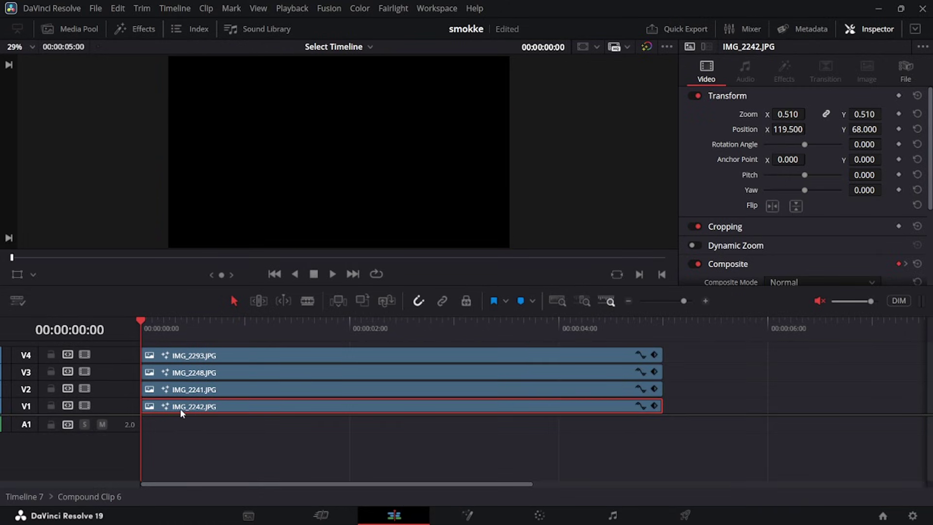
key("shift+5")
left_click_drag(162, 427, 341, 134)
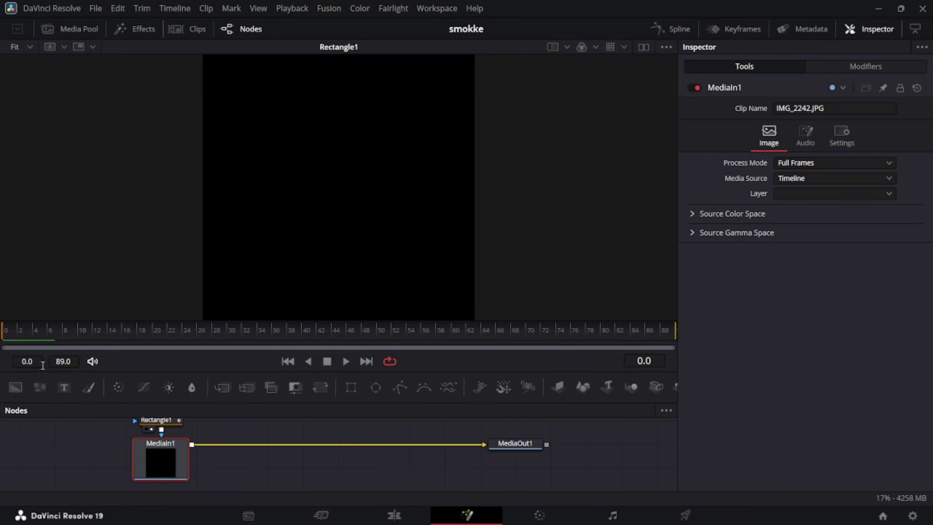
Examine Rectangle1's Width animation by playing MediaOut1 from frame 0, and return to the Edit page.
left_click(160, 431)
mouse_move(3, 330)
left_mouse_down()
mouse_move(27, 335)
mouse_move(10, 334)
left_mouse_up()
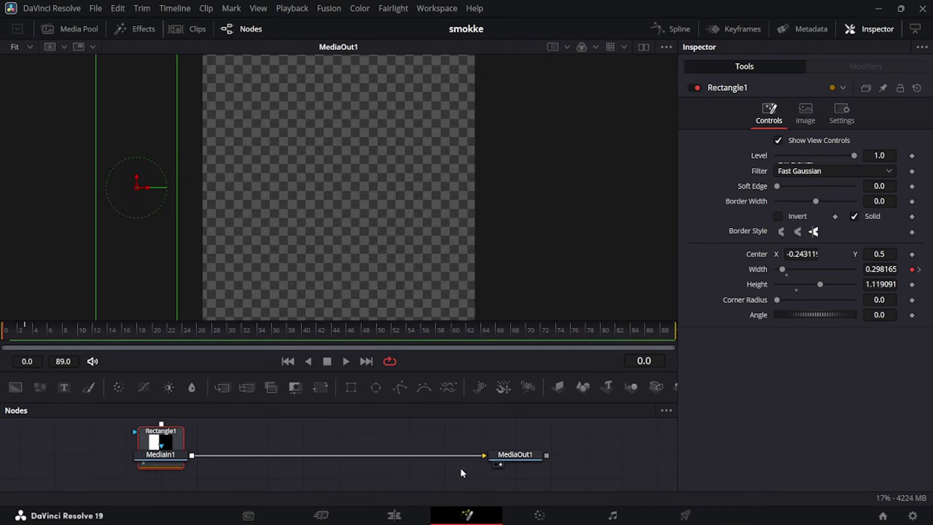
mouse_move(13, 334)
left_mouse_down()
mouse_move(38, 332)
mouse_move(1, 332)
left_mouse_up()
key("space")
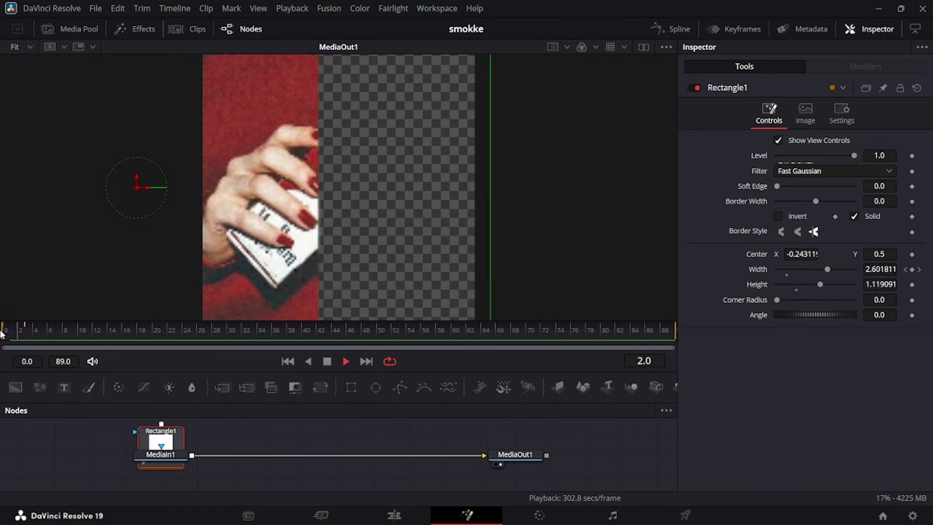
key("shift+4")
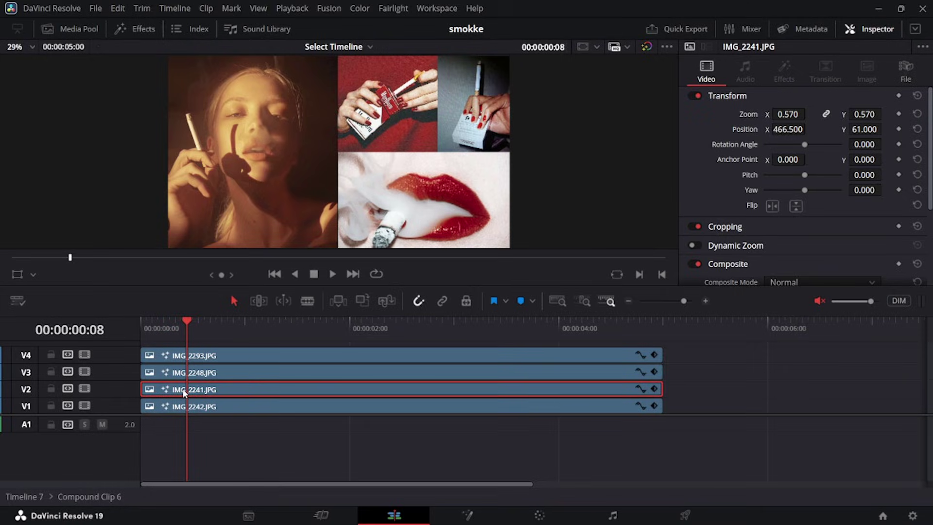
Open IMG_2241.JPG on V2 in Fusion, scrub its masked reveal in MediaOut1 from frame 0 to 8, and return to the Edit page.
key("shift+5")
left_click_drag(52, 421, 291, 252)
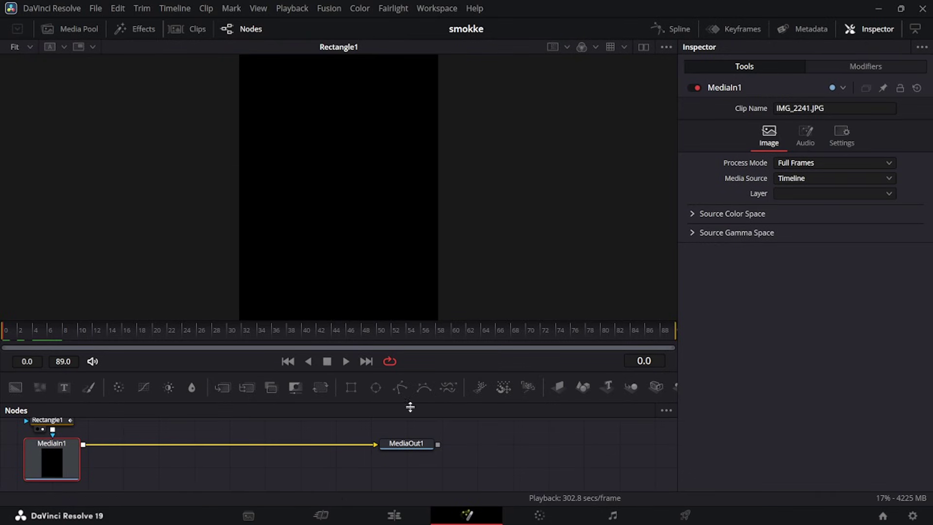
key("1")
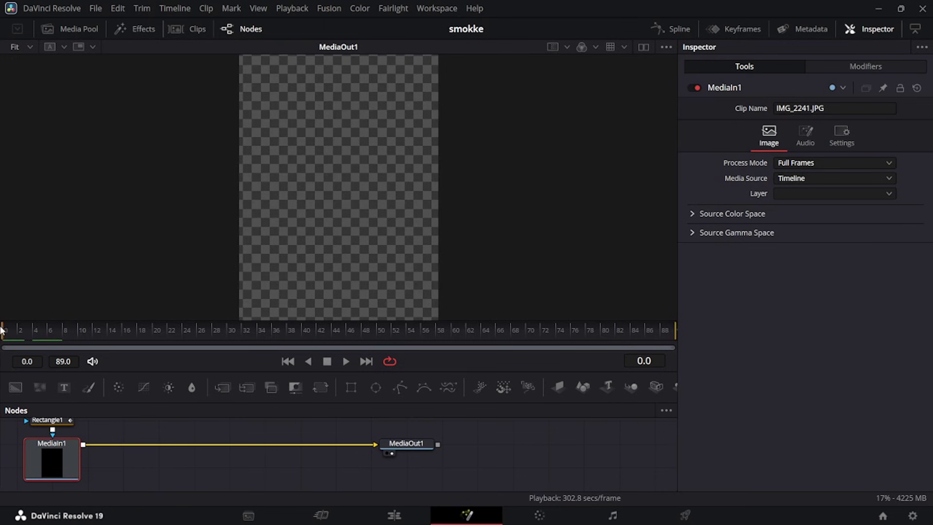
left_click_drag(2, 330, 55, 331)
left_click(394, 515)
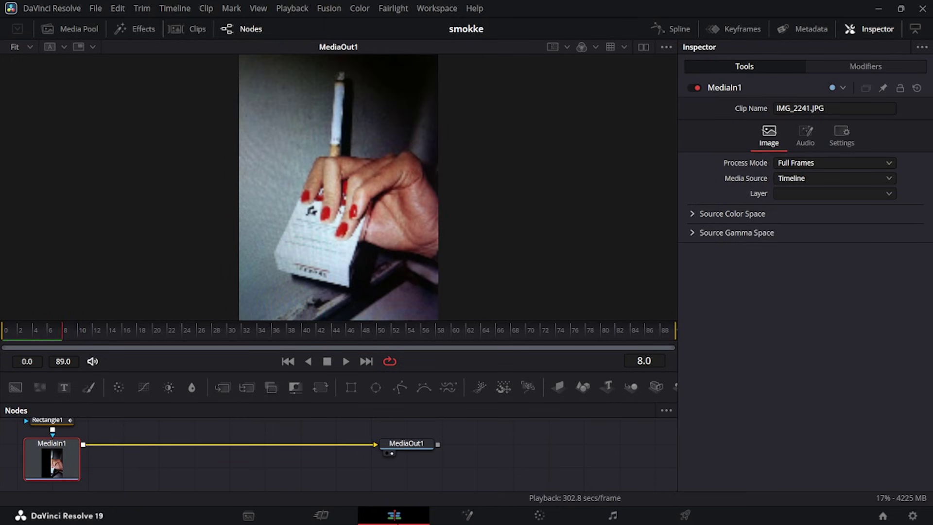
Open the V7 compound clip in Fusion and scrub Transform1's Size animation from frame 0 to 11.
key("space")
left_click(470, 366)
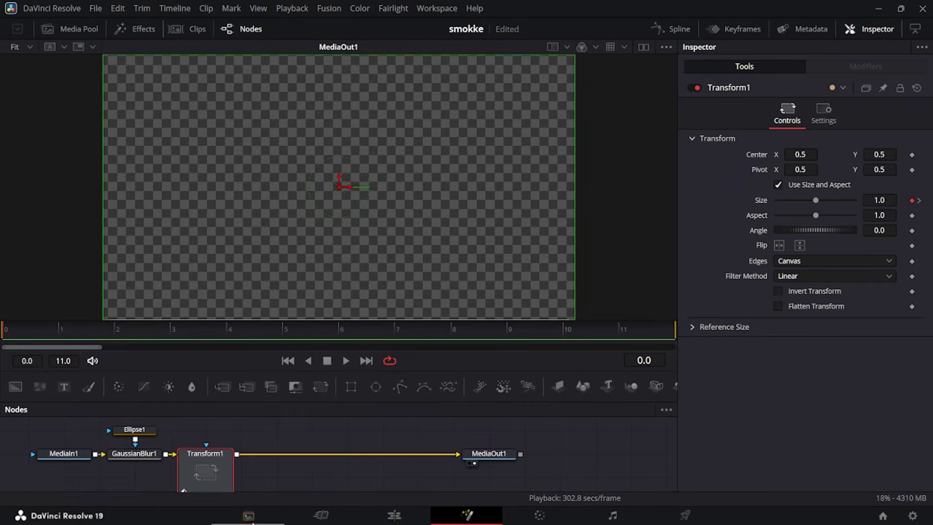
left_click_drag(20, 333, 659, 337)
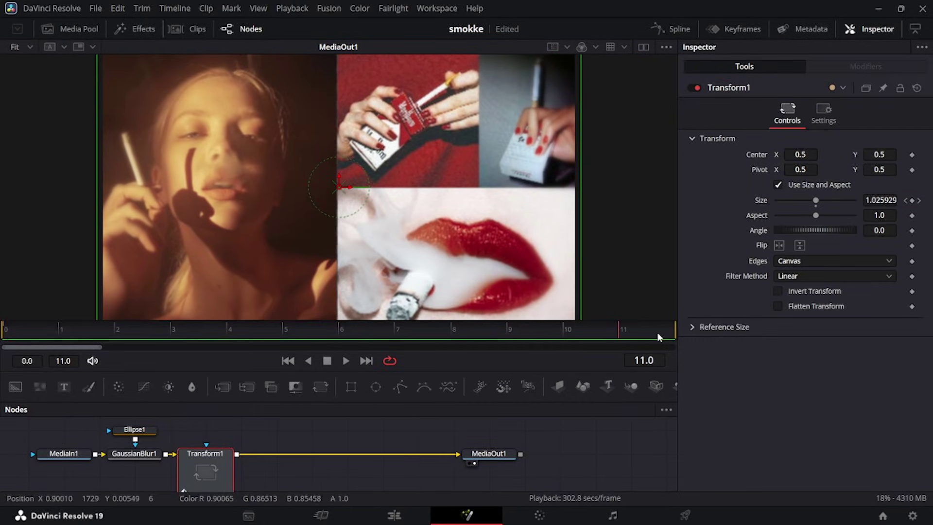
Select GaussianBlur1 and its Ellipse1 mask to examine their settings, including the mask's Soft Edge and Invert options.
left_click(135, 454)
left_click(146, 420)
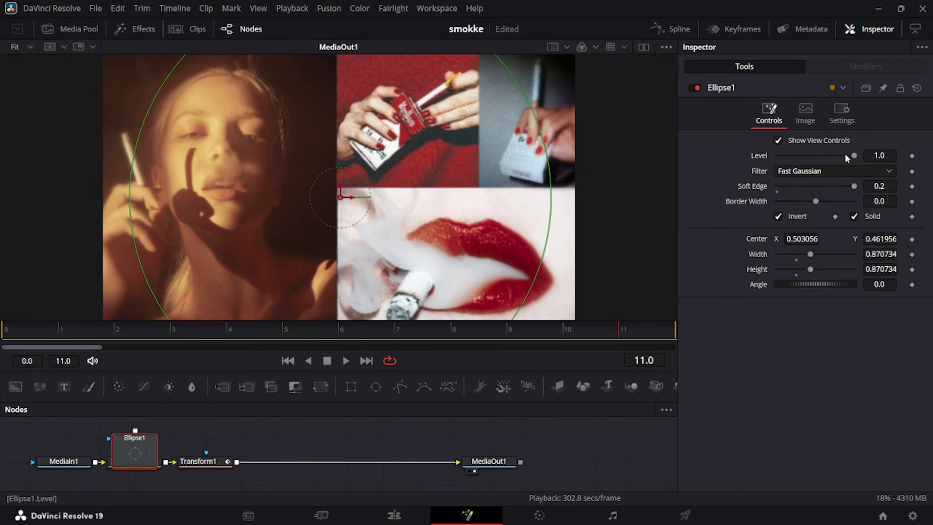
left_click_drag(854, 186, 829, 199)
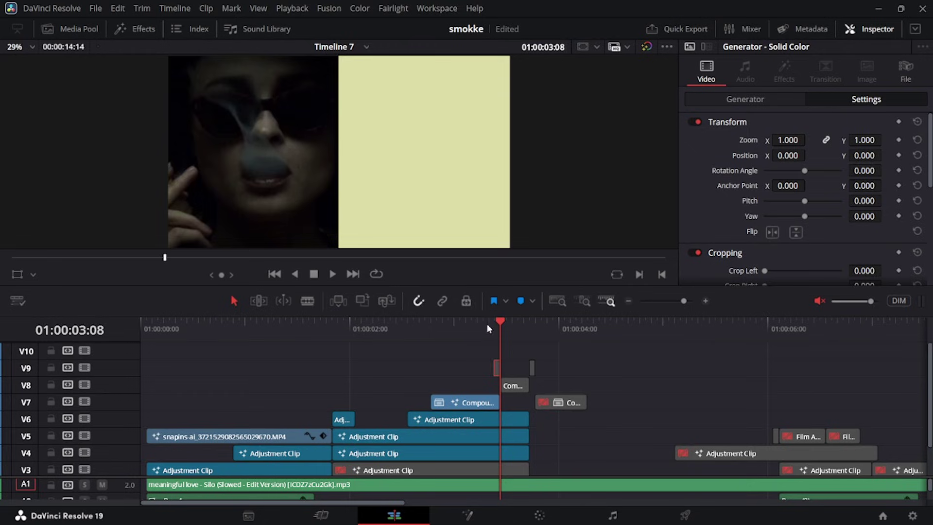
Enable the V9 Solid Color clip at 01:00:03:07 and the V8 compound clip beside it, and open the V8 clip in Fusion.
left_click_drag(488, 326, 495, 326)
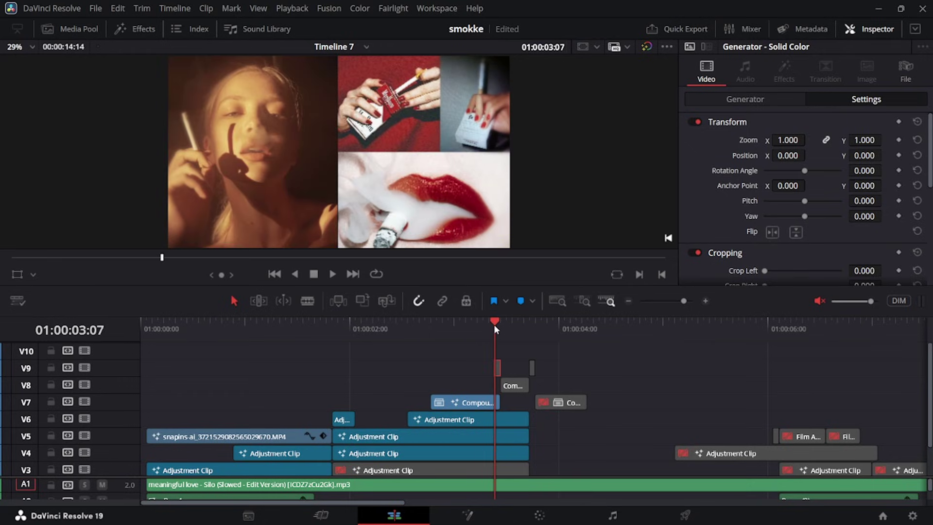
left_click(518, 326)
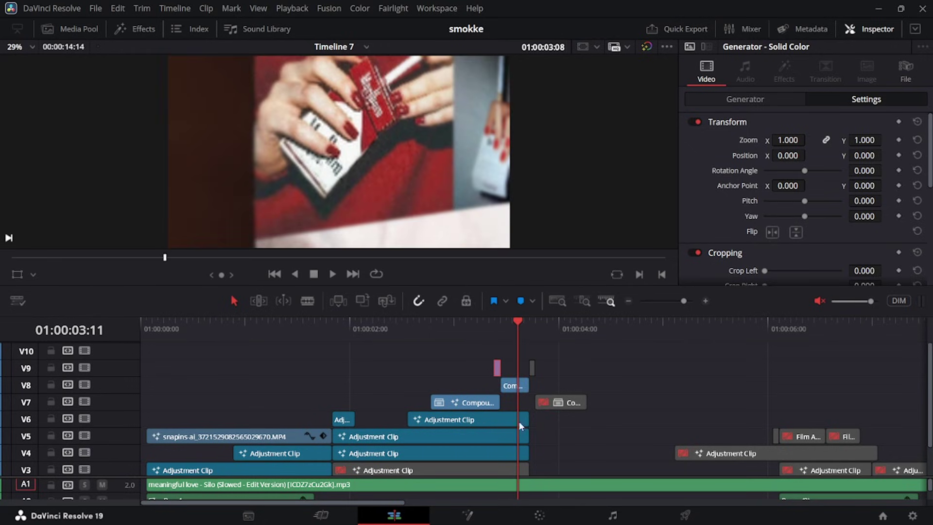
left_click(508, 386)
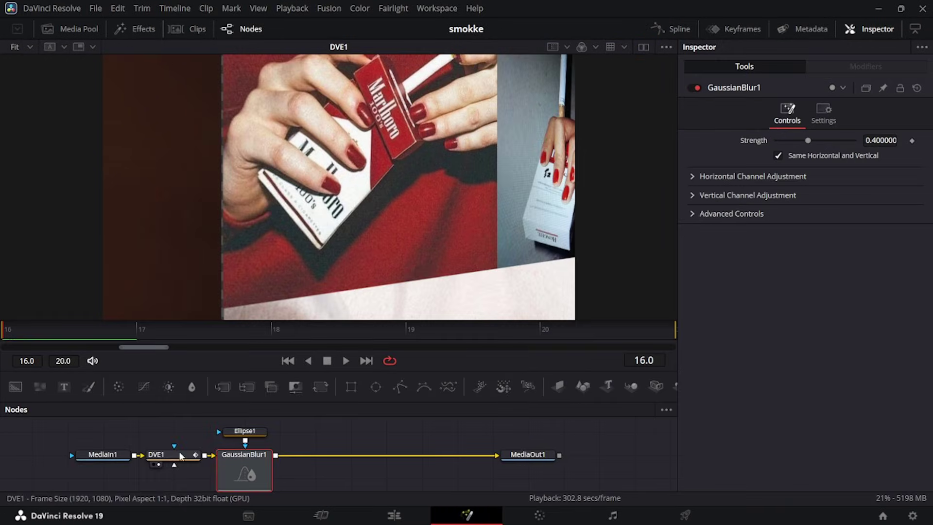
Select DVE1 and examine its Center, Z Move, Pivot and Y rotation settings at frame 16.
left_click(160, 456)
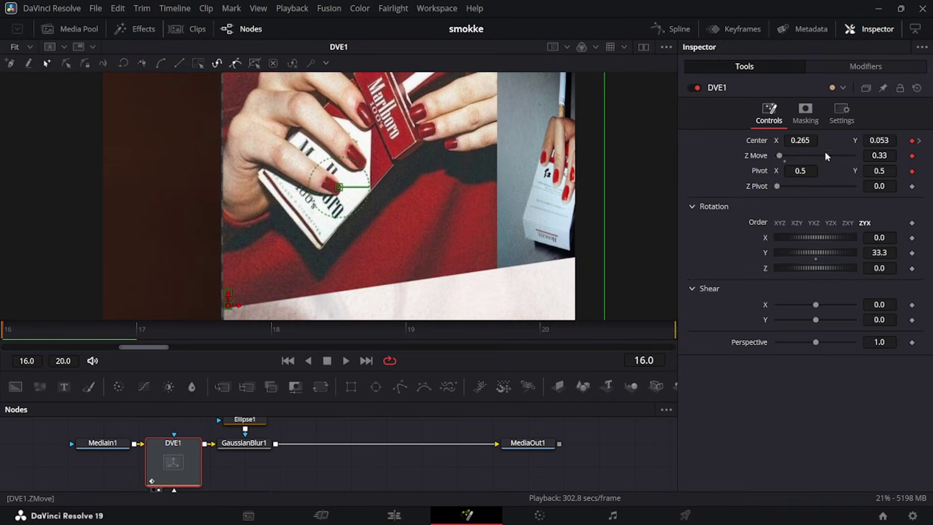
mouse_move(804, 138)
left_mouse_down()
mouse_move(794, 139)
mouse_move(806, 139)
left_mouse_up()
mouse_move(887, 144)
left_mouse_down()
mouse_move(881, 139)
mouse_move(901, 139)
mouse_move(879, 138)
left_mouse_up()
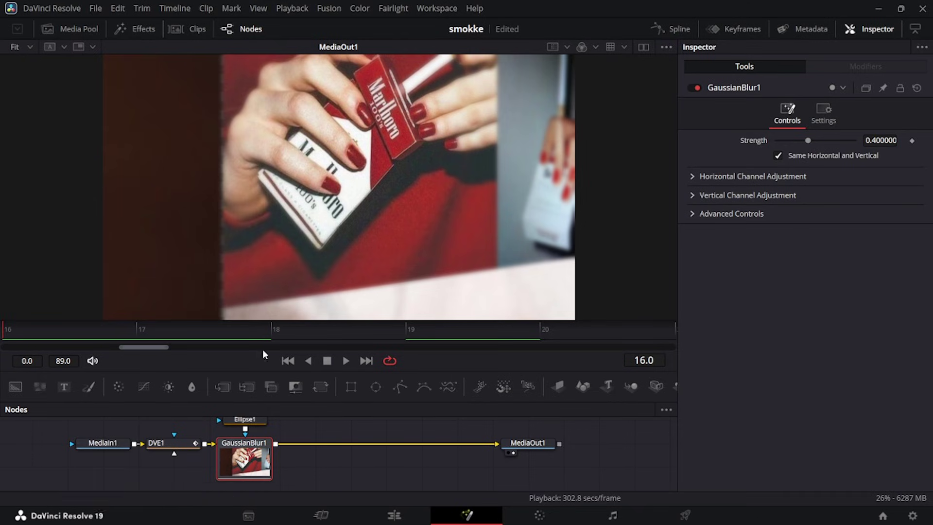
Move Ellipse1's center to about X 0.53, Y 0.65, and scrub through DVE1's animation from frame 16.
left_click(253, 421)
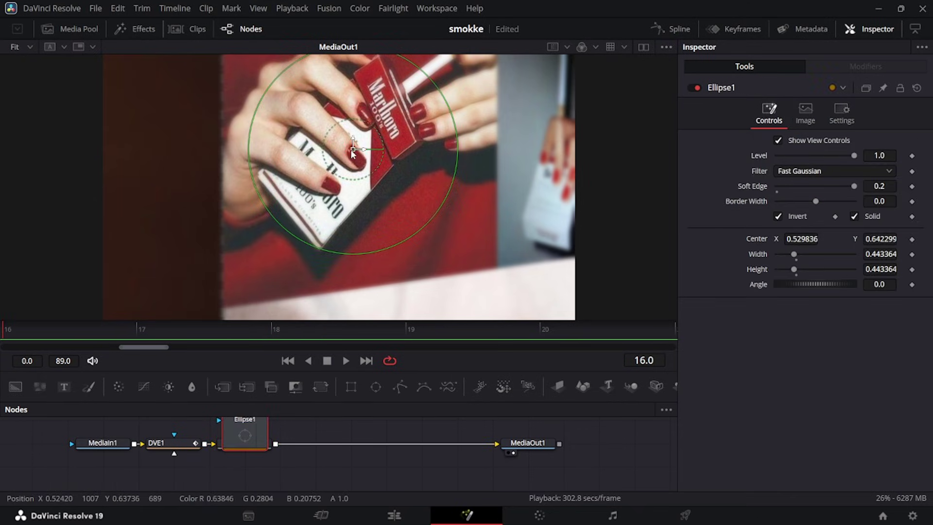
left_click_drag(355, 151, 353, 150)
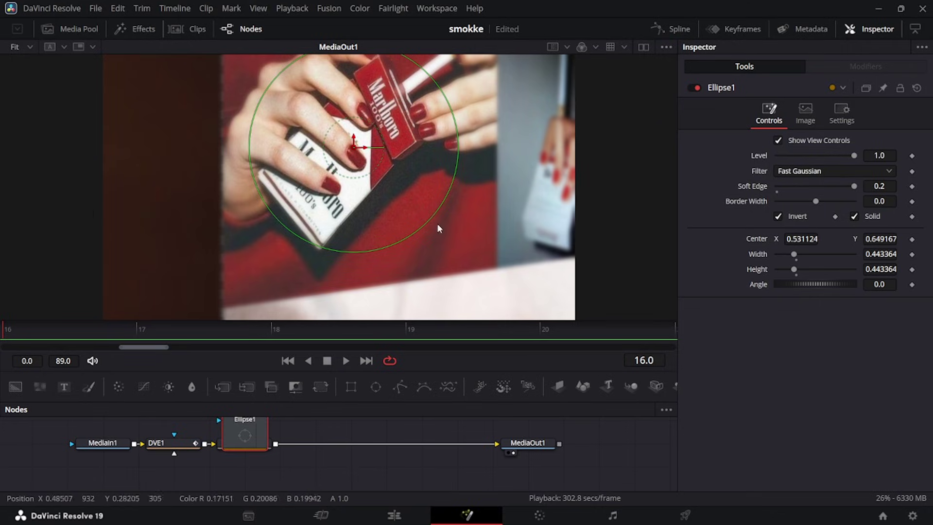
left_click(168, 444)
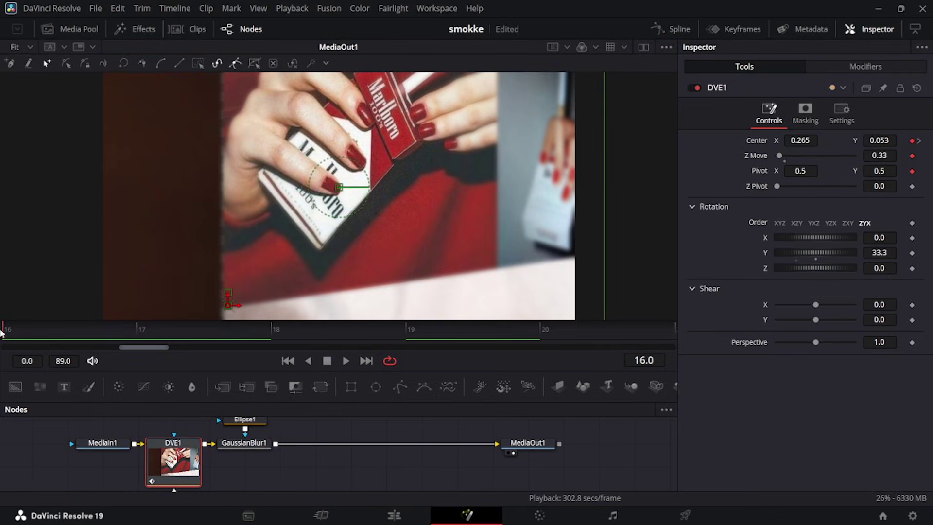
left_click_drag(72, 325, 650, 354)
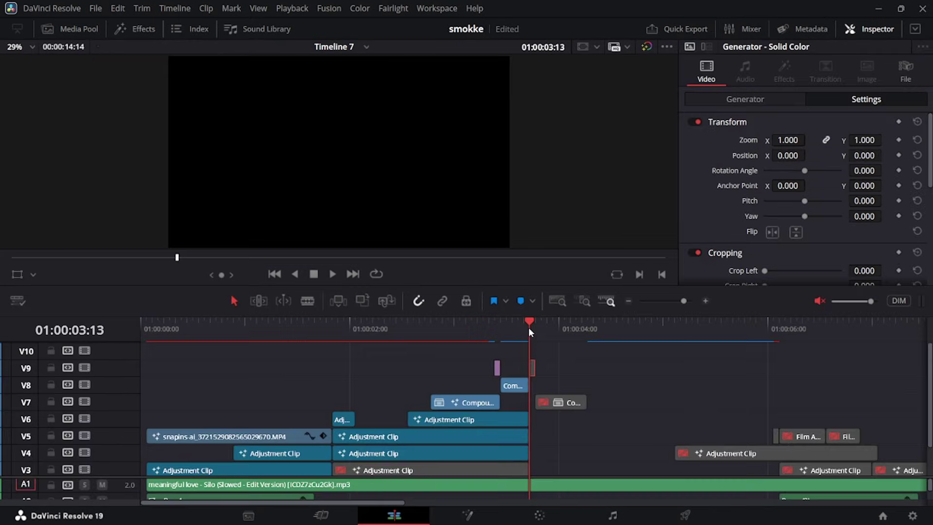
Enable the Solid Color clip on V9 at 01:00:03:13 and the following Compound Clip 6 on V7, and play back the sequence.
key("d")
left_click(565, 403)
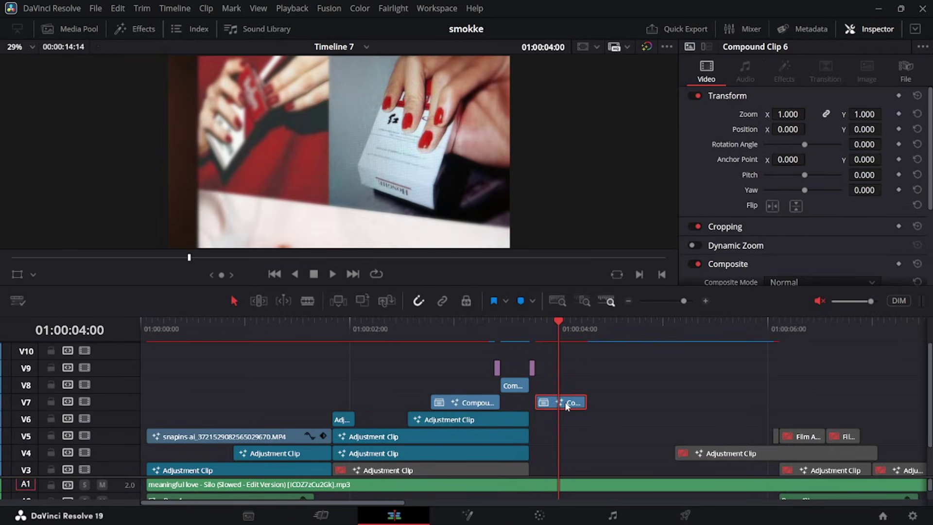
left_click_drag(511, 345, 425, 350)
key("space")
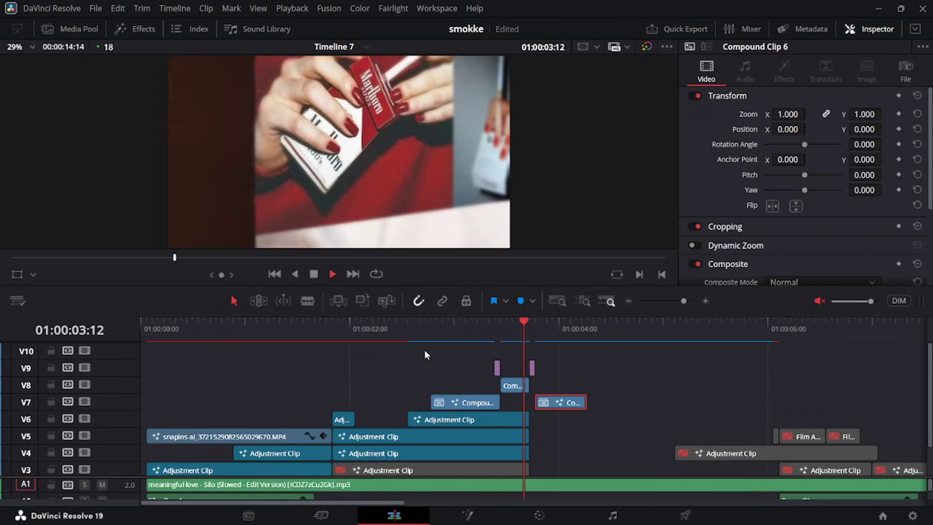
scroll(425, 349, "down", 2)
key("space")
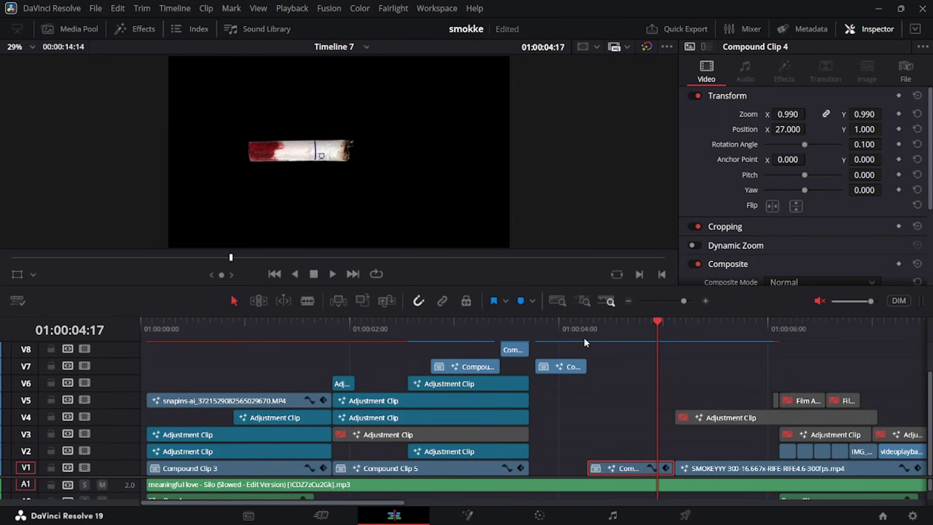
Open Compound Clip 4 in its own timeline and select the full IMG_2266.JPG on V1 at 00:00:01:04.
double_click(616, 466)
left_click(358, 330)
left_click(373, 395)
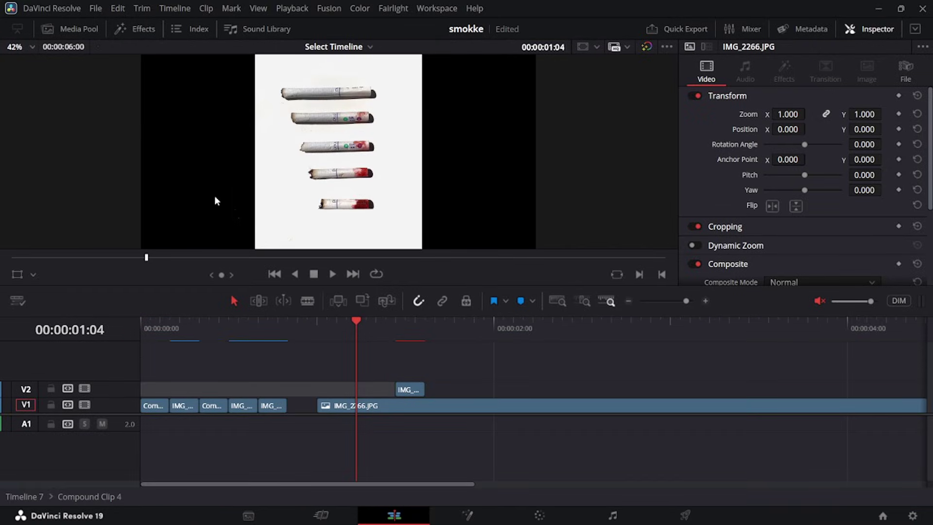
left_click(370, 406)
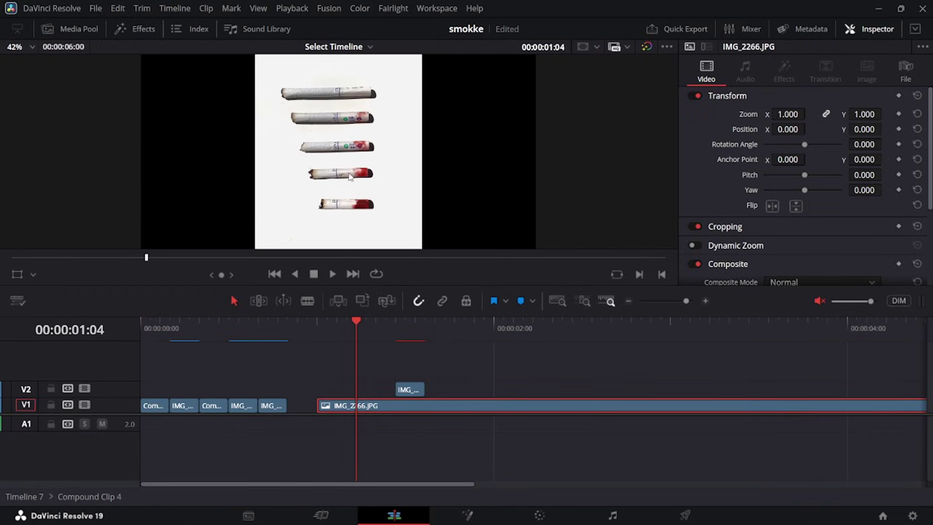
Open the short IMG_2266.JPG clip on V2 at 00:00:01:08 in Fusion to examine its Polygon1 mask setup.
key("Down")
left_click(412, 391)
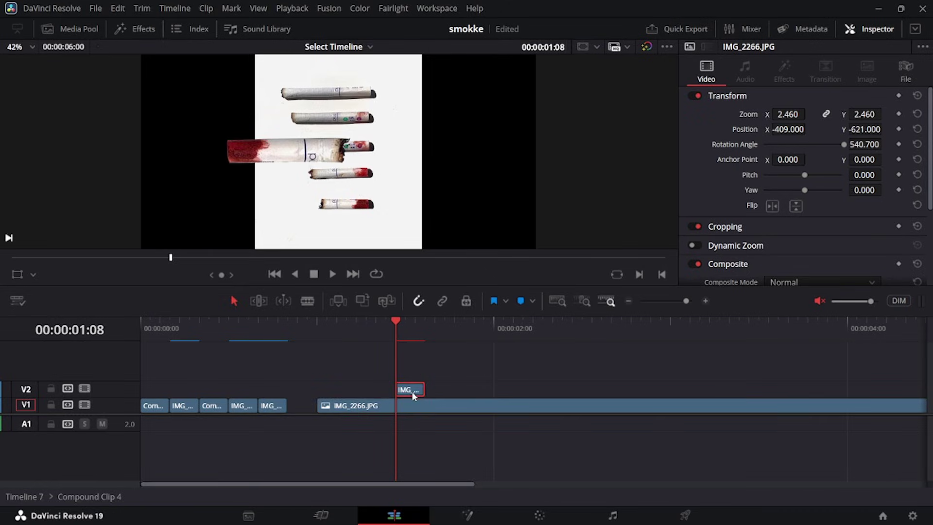
key("shift+5")
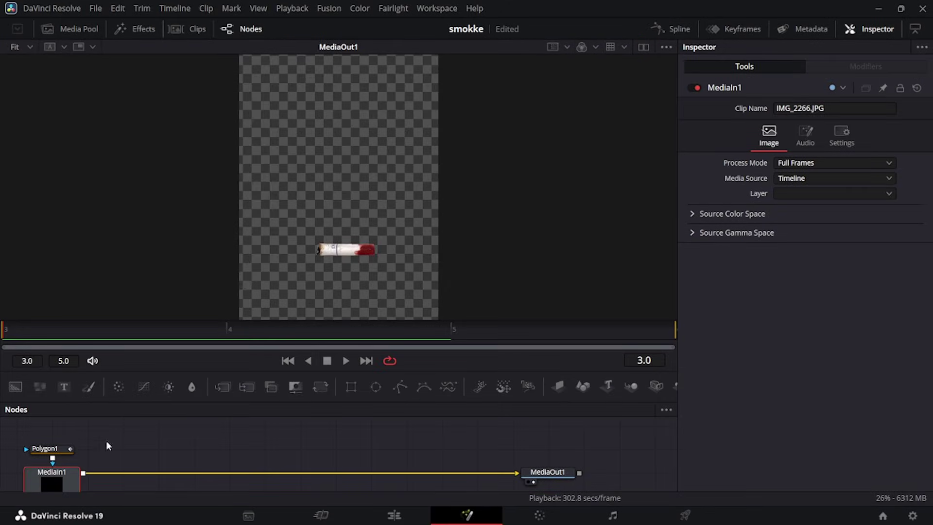
Bypass the Polygon1 mask temporarily to compare its outline with the full cigarette image, and re-enable it.
scroll(58, 459, "up", 1)
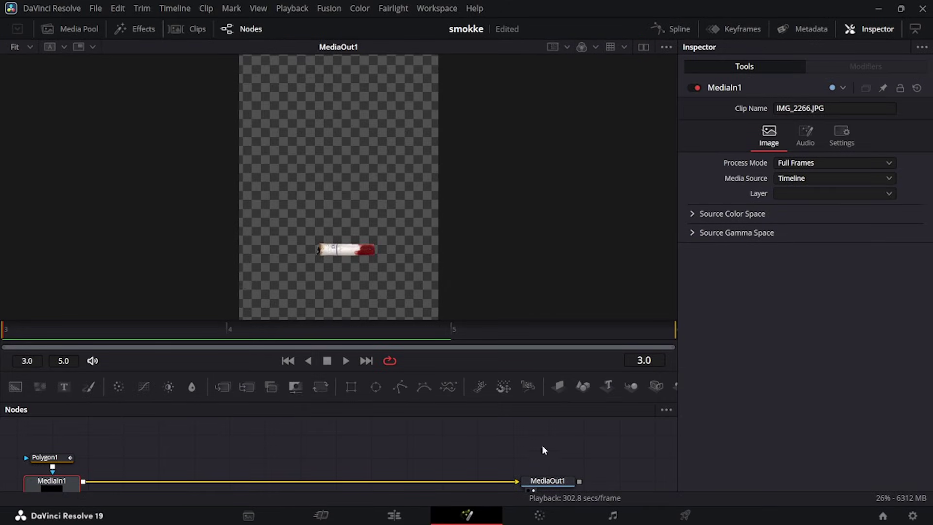
left_click(42, 459)
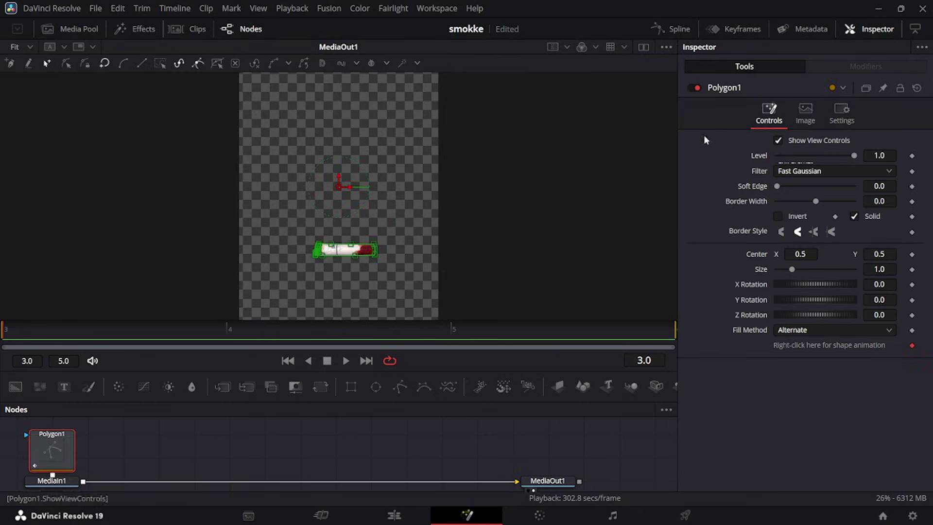
left_click(695, 88)
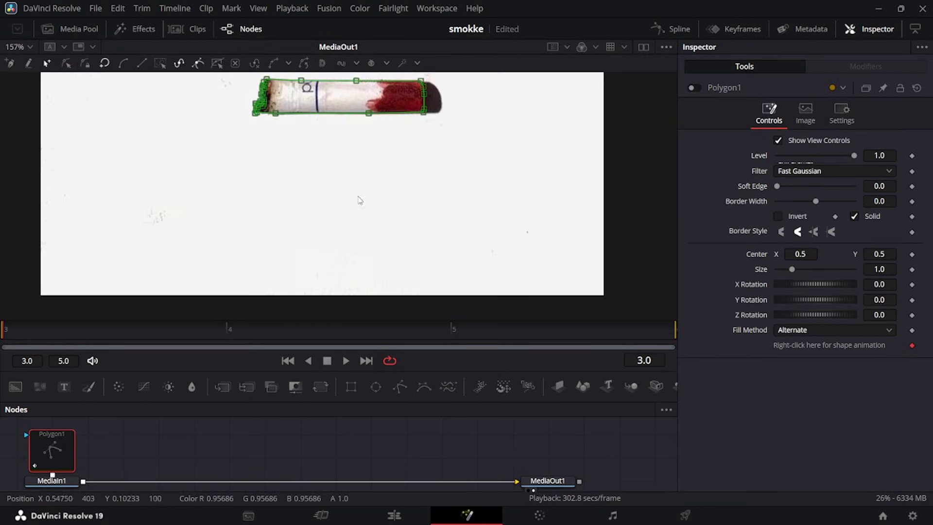
scroll(362, 202, "up", 3)
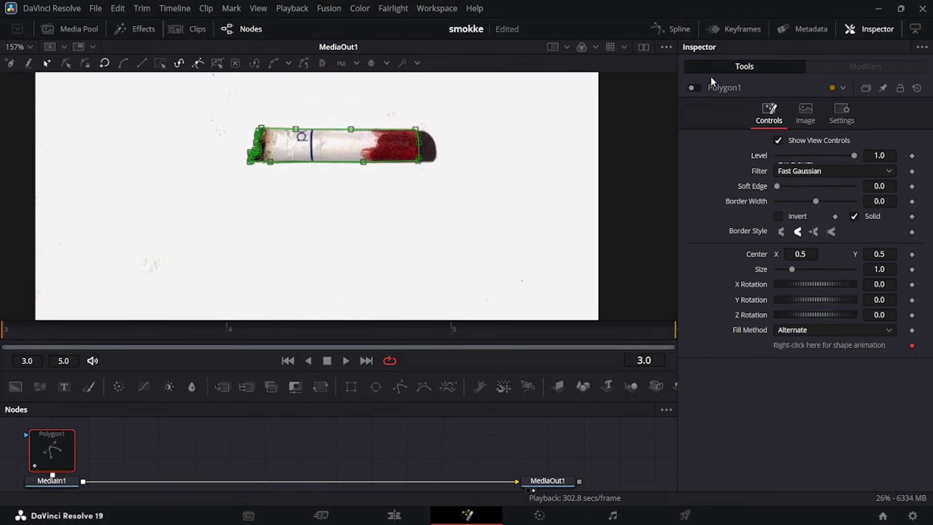
left_click(693, 88)
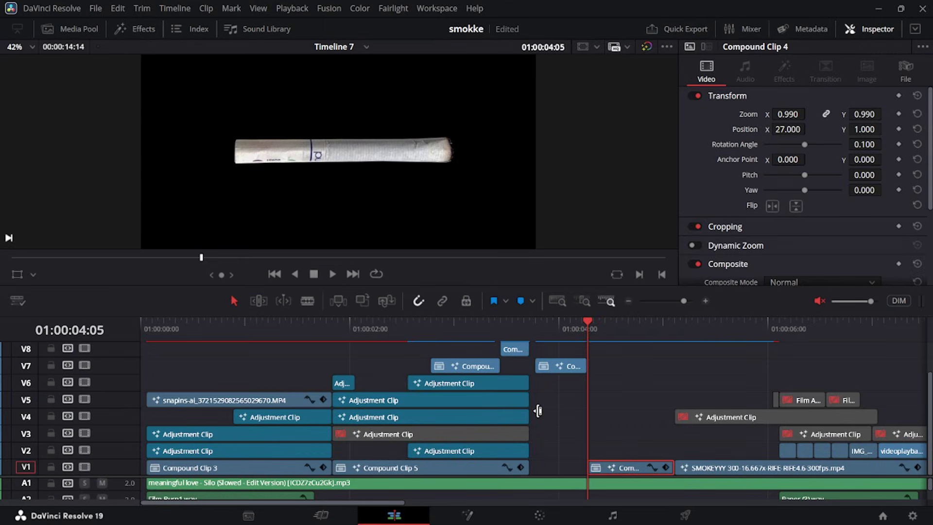
Enable the Adjustment Clip on V4 at 01:00:05:02 and play it back over the SMOKEYYY clip on V1.
key("space")
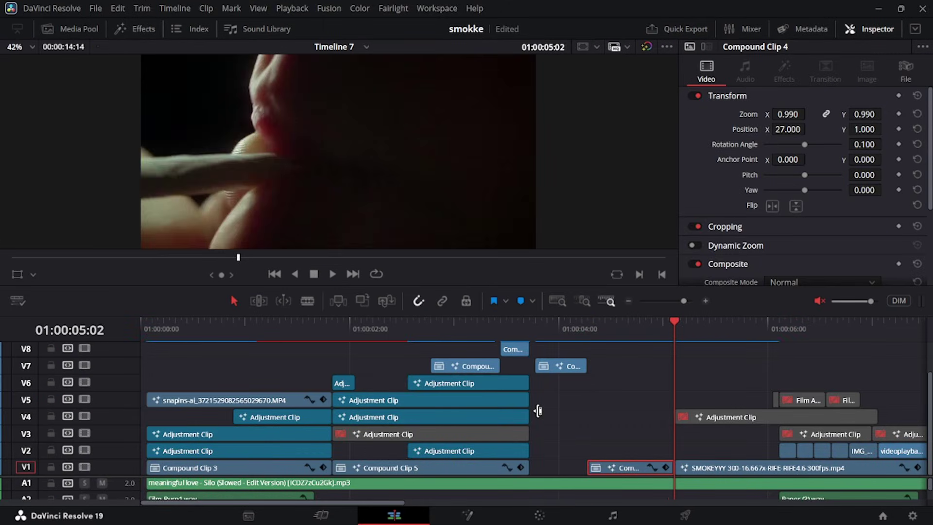
left_click_drag(579, 333, 573, 333)
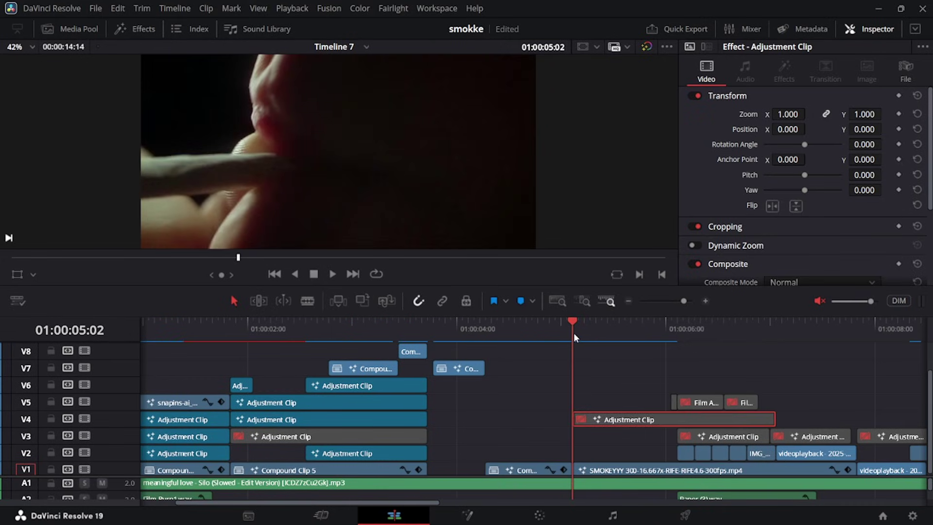
key("d")
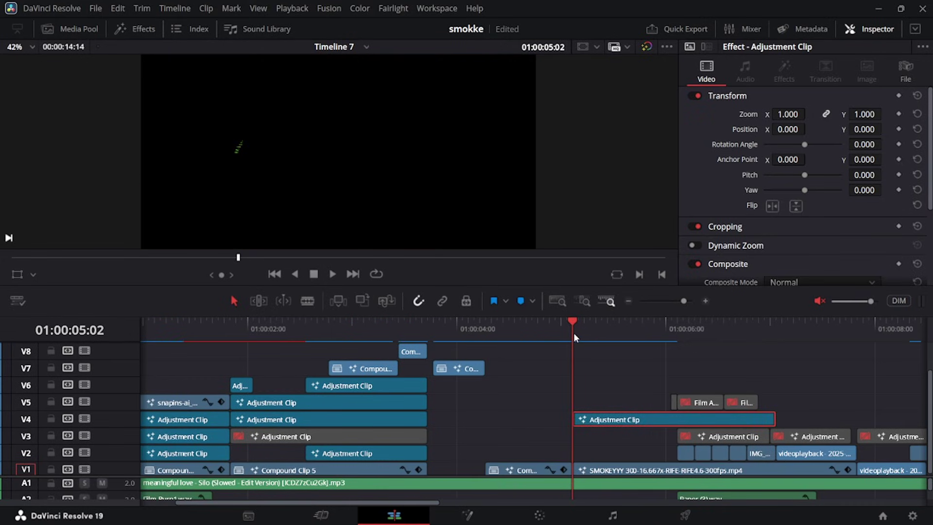
key("space")
key("space")
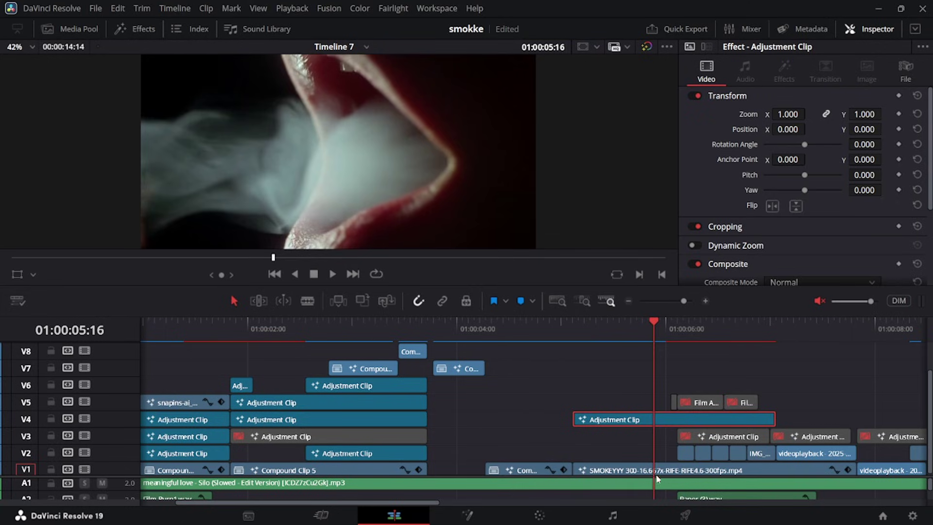
left_click(652, 472)
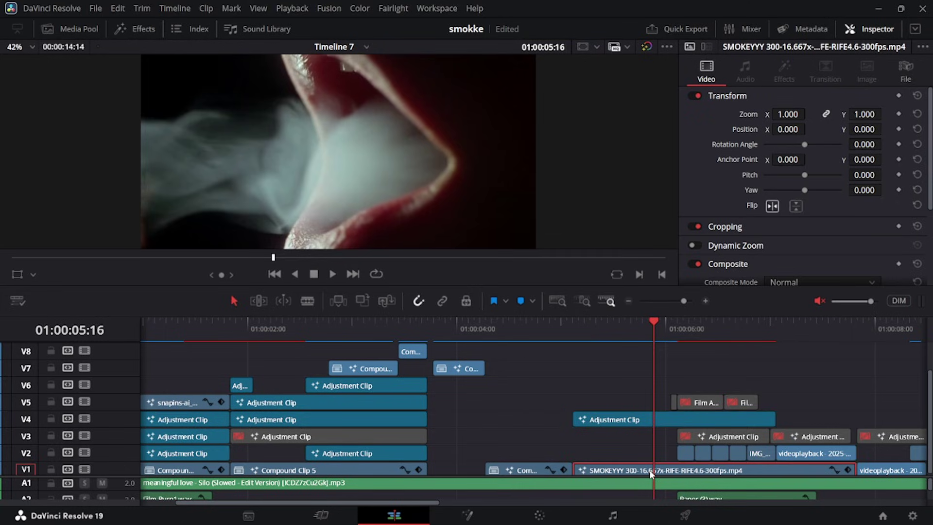
scroll(651, 456, "down", 1)
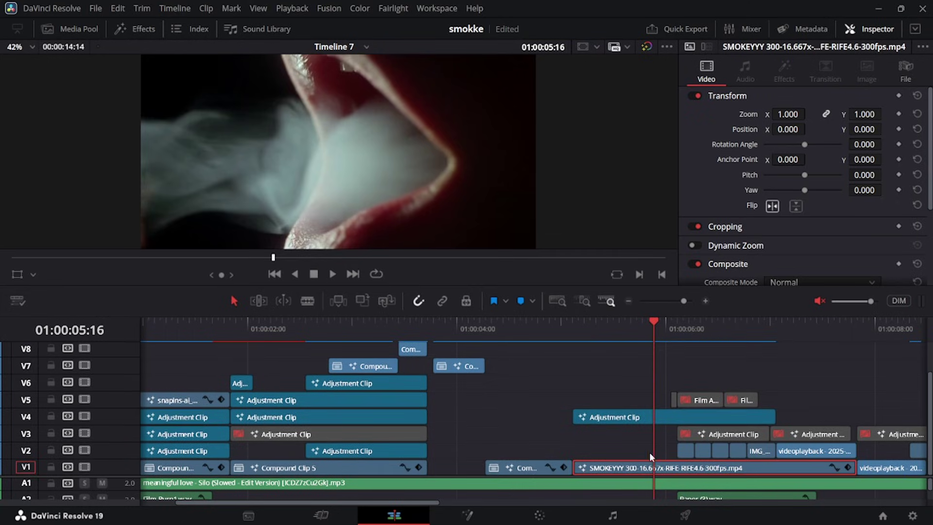
Enable the very short Solid Color clip on V5 at 01:00:06:01.
scroll(660, 444, "right", 3)
mouse_move(538, 330)
left_mouse_down()
mouse_move(525, 331)
mouse_move(619, 324)
mouse_move(527, 339)
left_mouse_up()
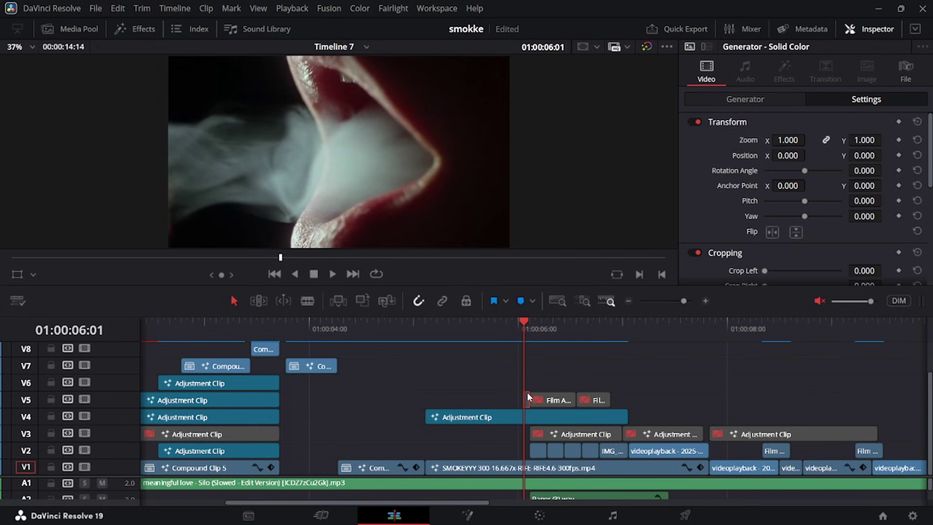
key("d")
Enable the two Film Artifacts 52.MP4 clips on V5 and scrub from 01:00:06:05 to 01:00:06:11.
key("Right")
key("Right")
key("Right")
key("Right")
left_click(554, 398)
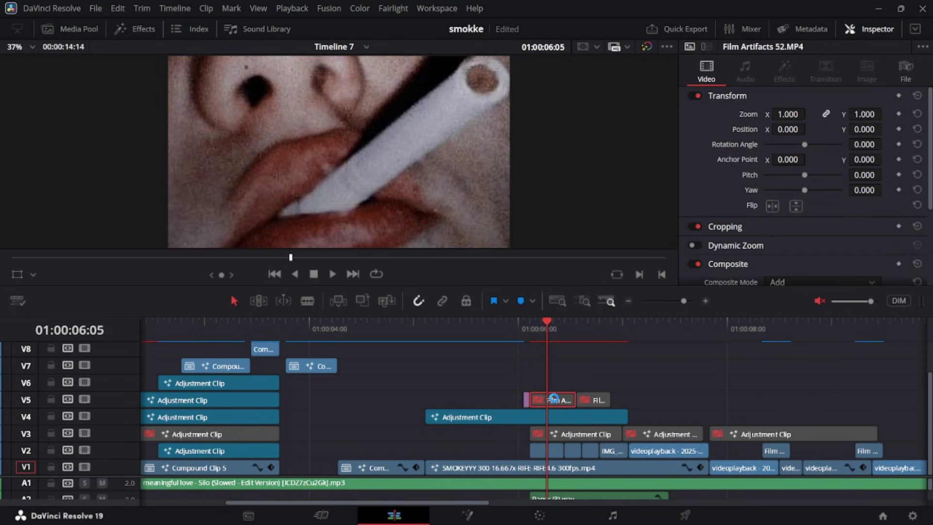
left_click(593, 401)
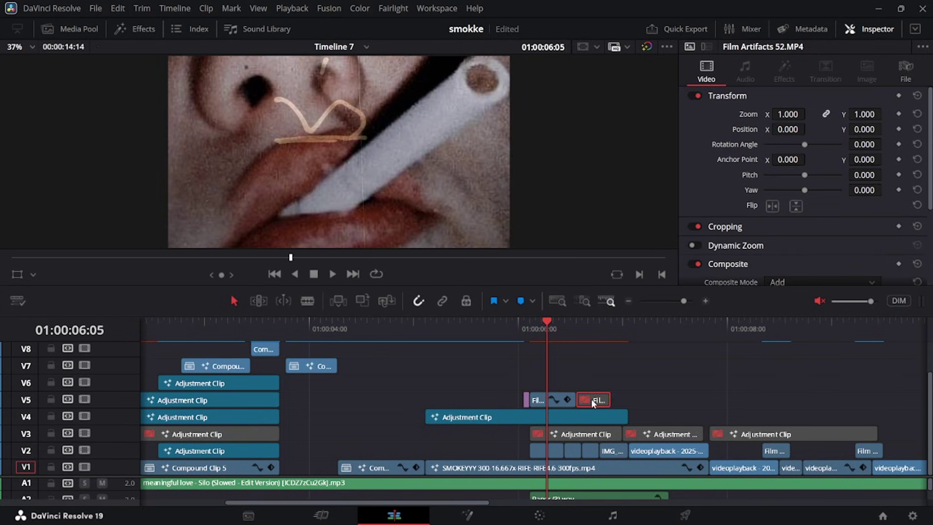
left_click_drag(547, 349, 583, 357)
Enable the Adjustment Clip above the short image clips on V3 and play back the section from around 01:00:06:01.
left_click(569, 438)
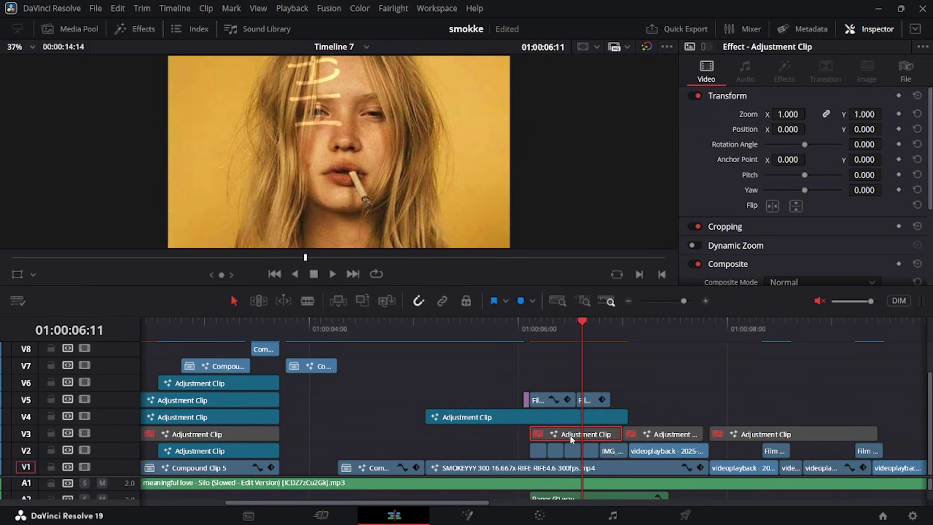
left_click(525, 332)
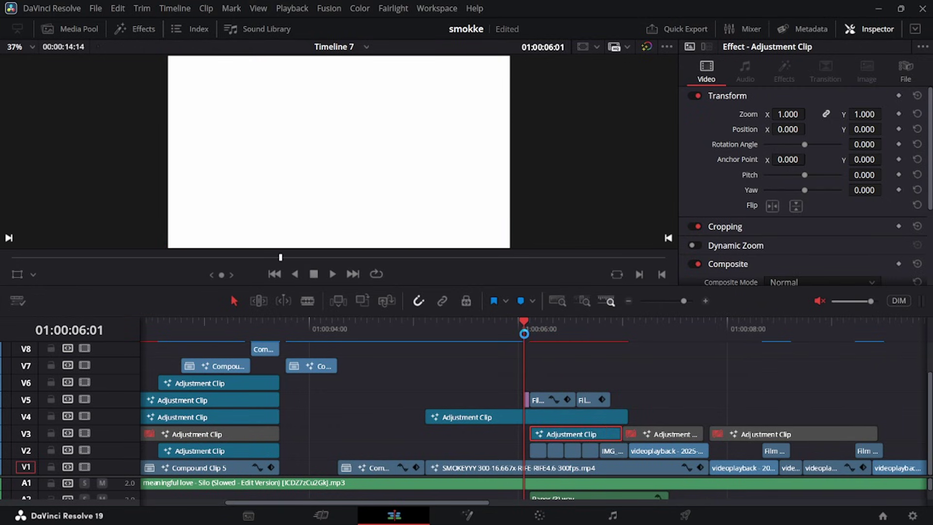
key("space")
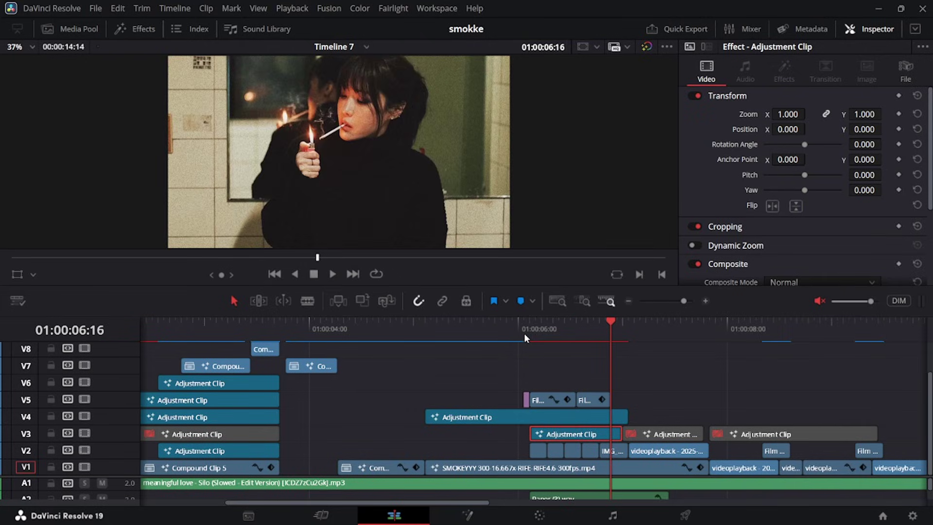
left_click(509, 333)
left_click(510, 334)
key("space")
Enable the next Adjustment Clip on V3 at 01:00:07:00 and play back the videoplayback clip beneath it.
left_click(517, 340)
scroll(487, 350, "right", 3)
left_click(467, 340)
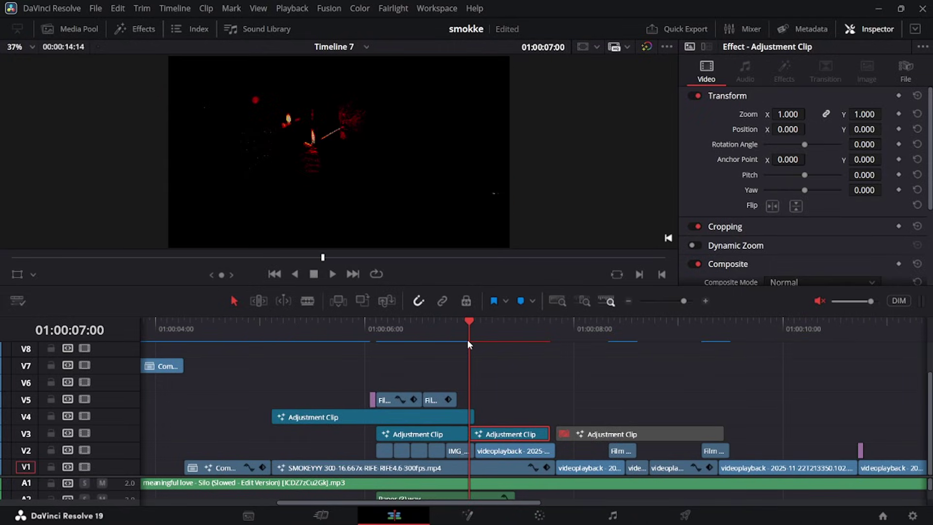
key("space")
key("space")
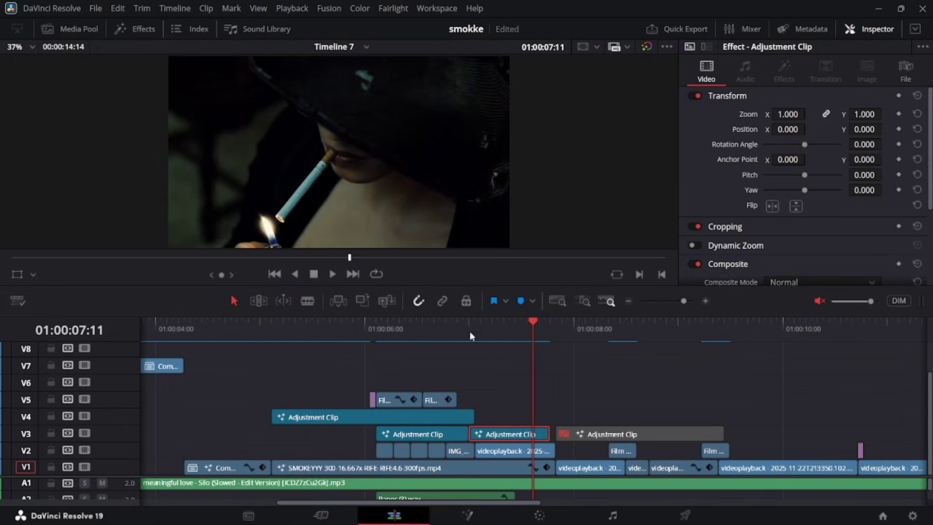
left_click(469, 335)
left_click(510, 452)
key("space")
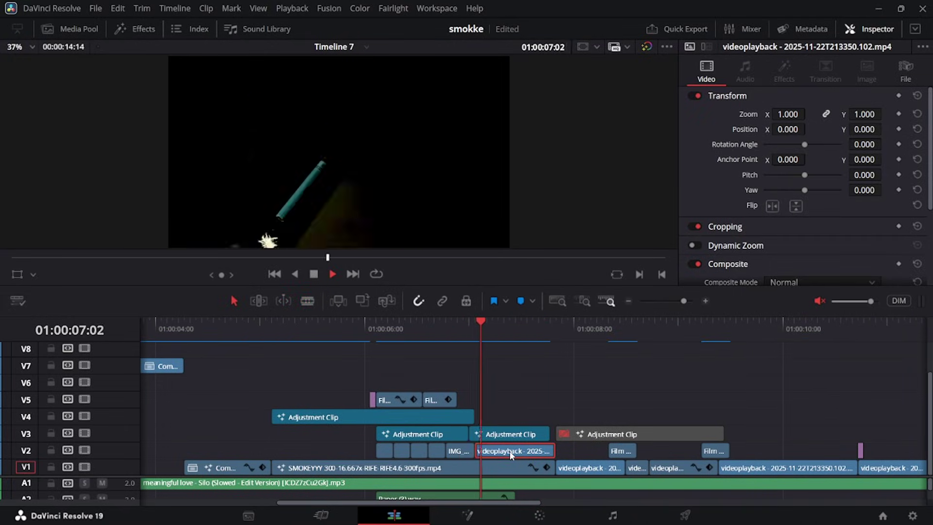
Enable the long Adjustment Clip on V3 starting at 01:00:07:15 and scrub through its section.
left_click(569, 434)
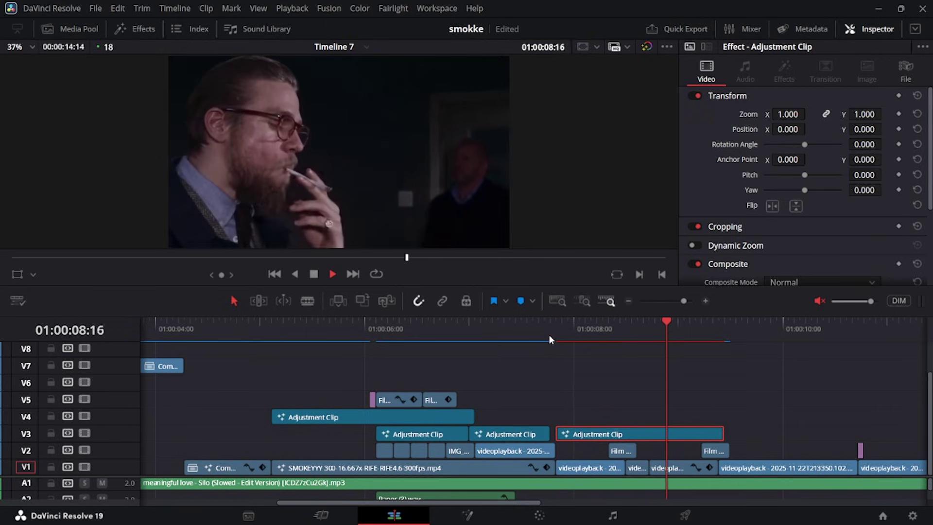
key("space")
left_click_drag(615, 331, 567, 362)
left_click_drag(383, 329, 553, 357)
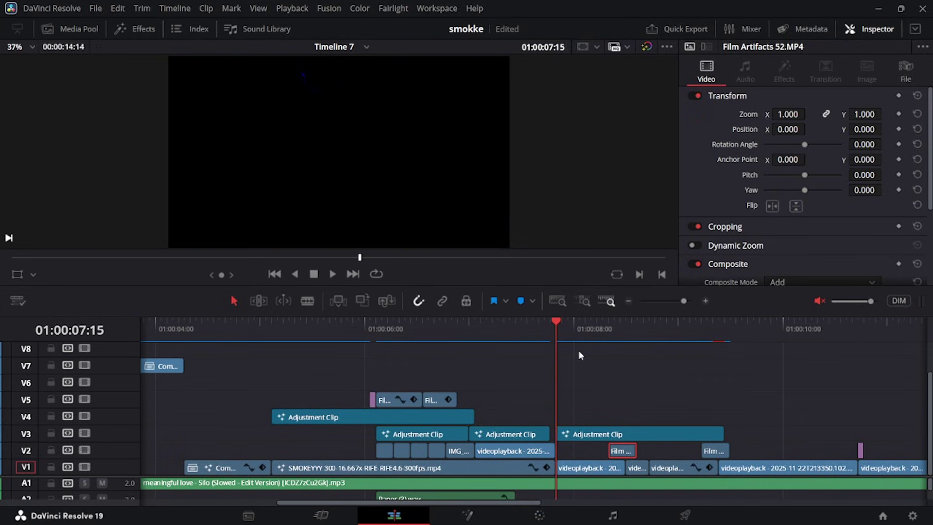
Play the rest of the sequence from 01:00:07:15 and place the playhead at the audio's end at 01:00:14:05.
key("space")
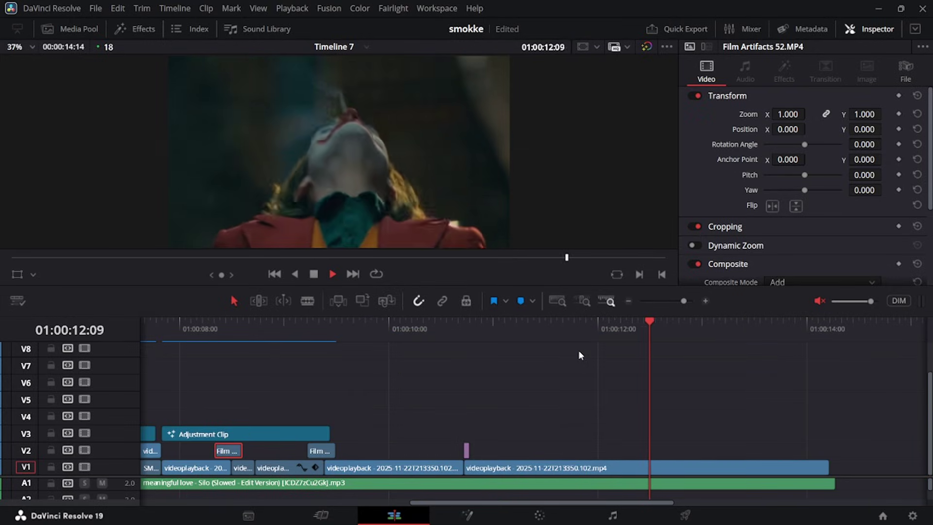
key("space")
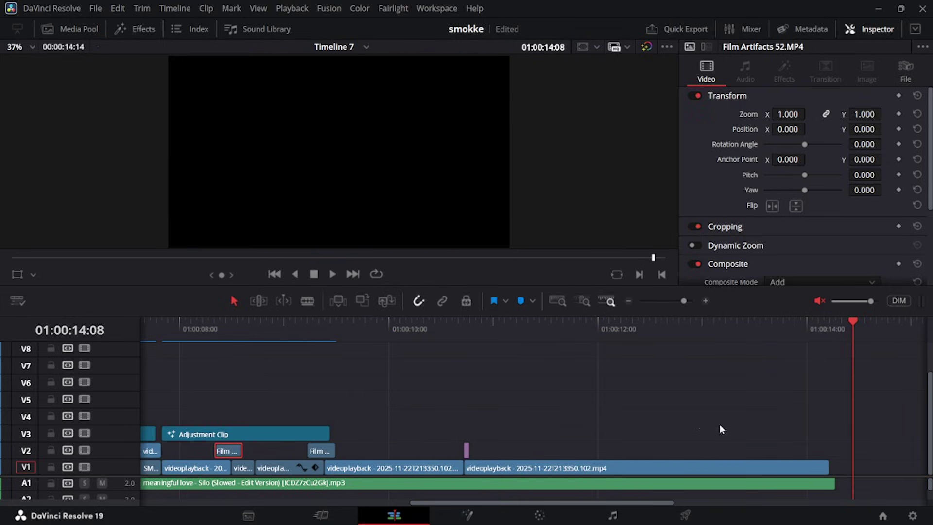
left_click(835, 340)
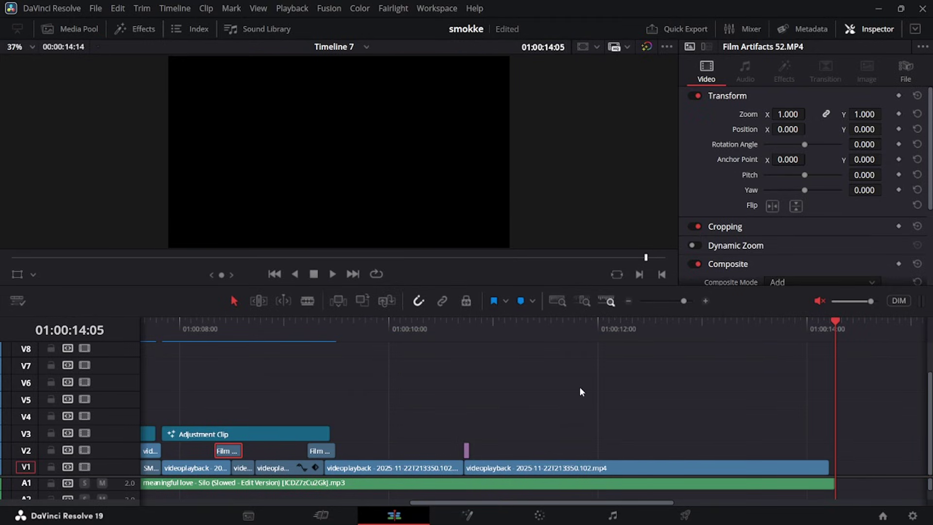